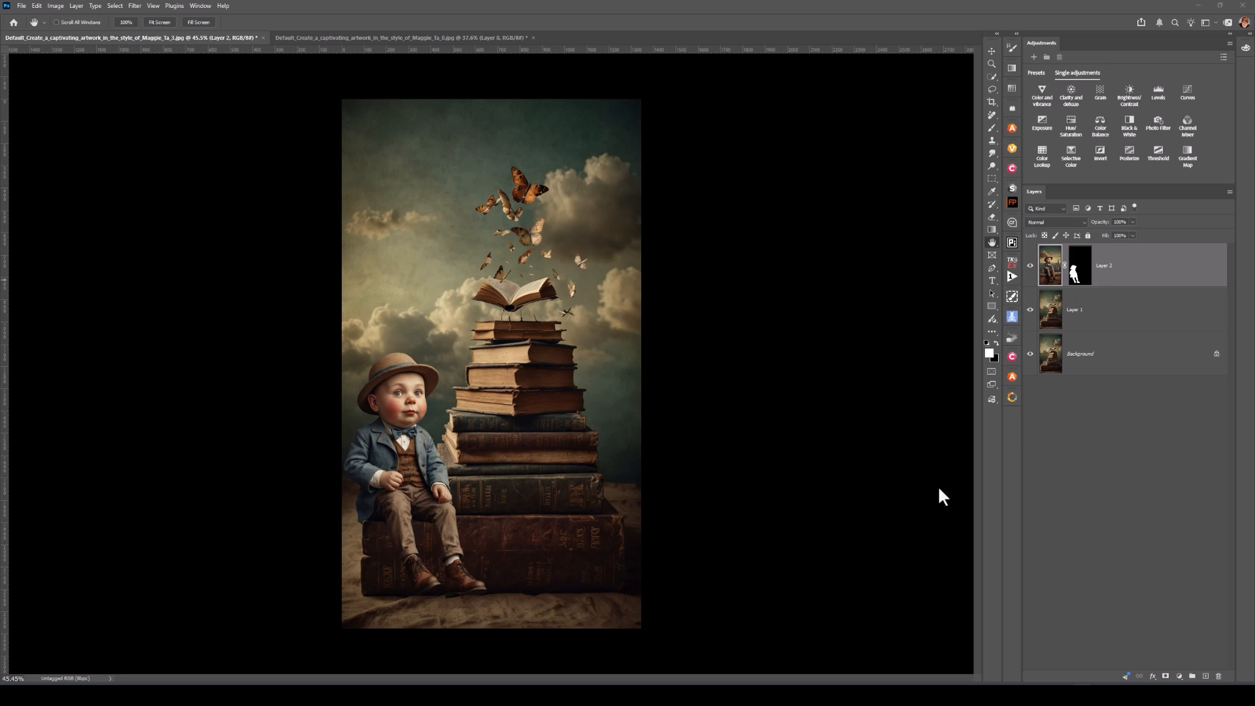
Select the image thumbnail of Layer 2 and check that the Contextual Task Bar is enabled.
left_click(1050, 267)
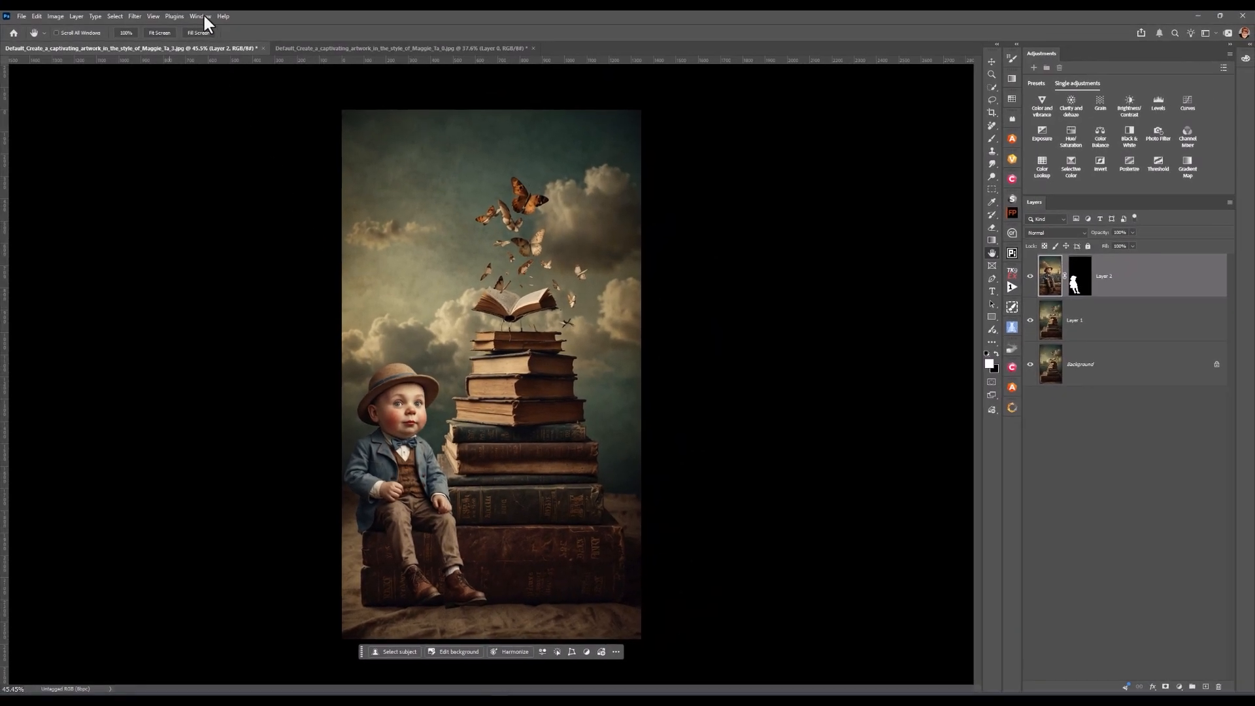
left_click(203, 14)
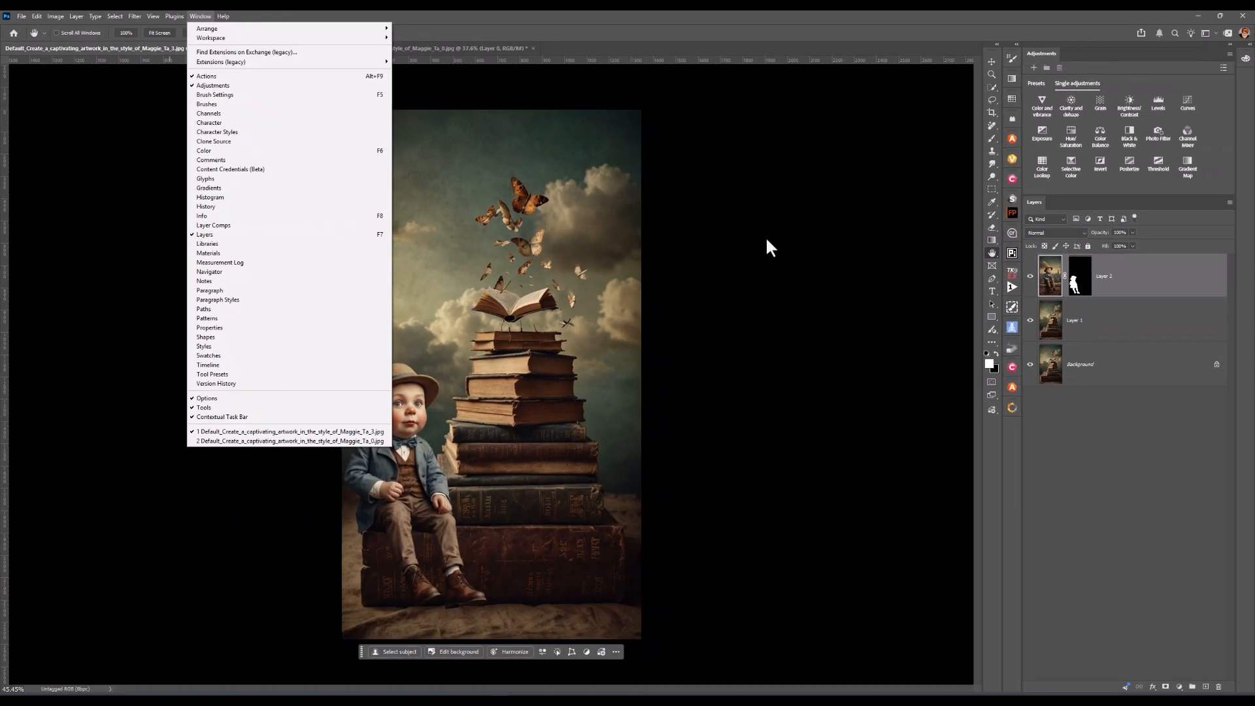
left_click(766, 240)
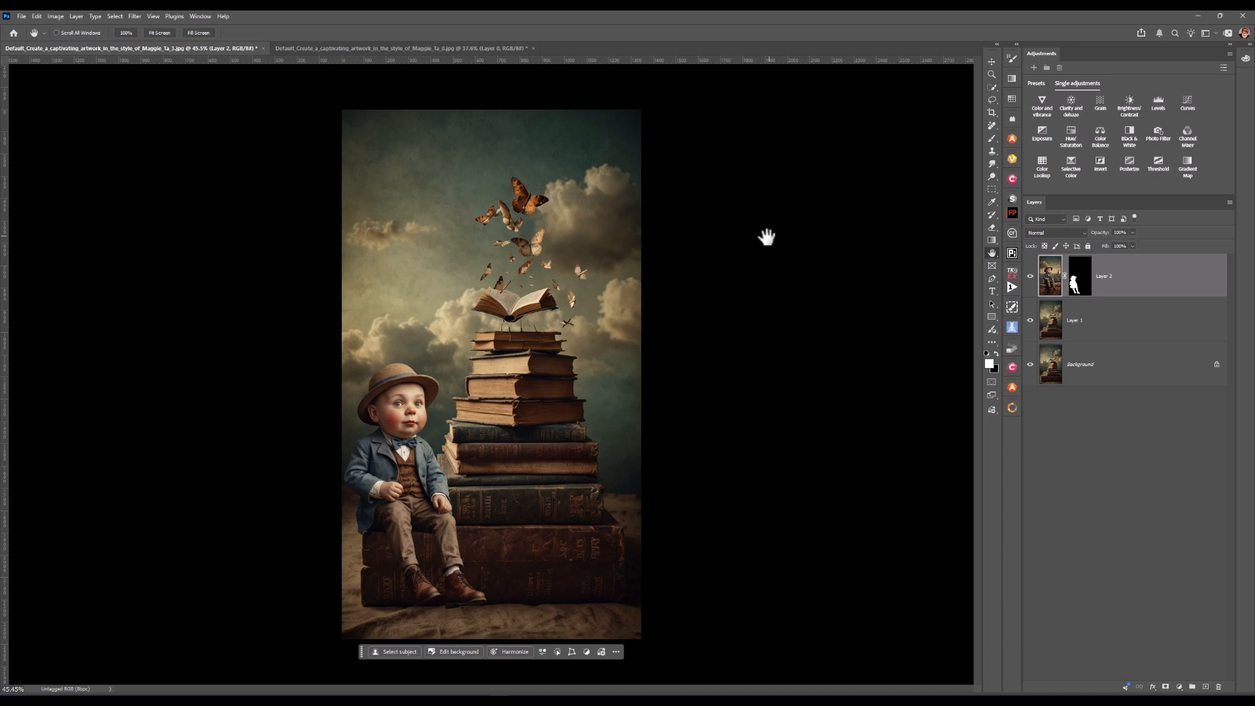
Start Rotate Object on the child in Layer 2 and try tilting the figure forward and backward.
key("ctrl+t")
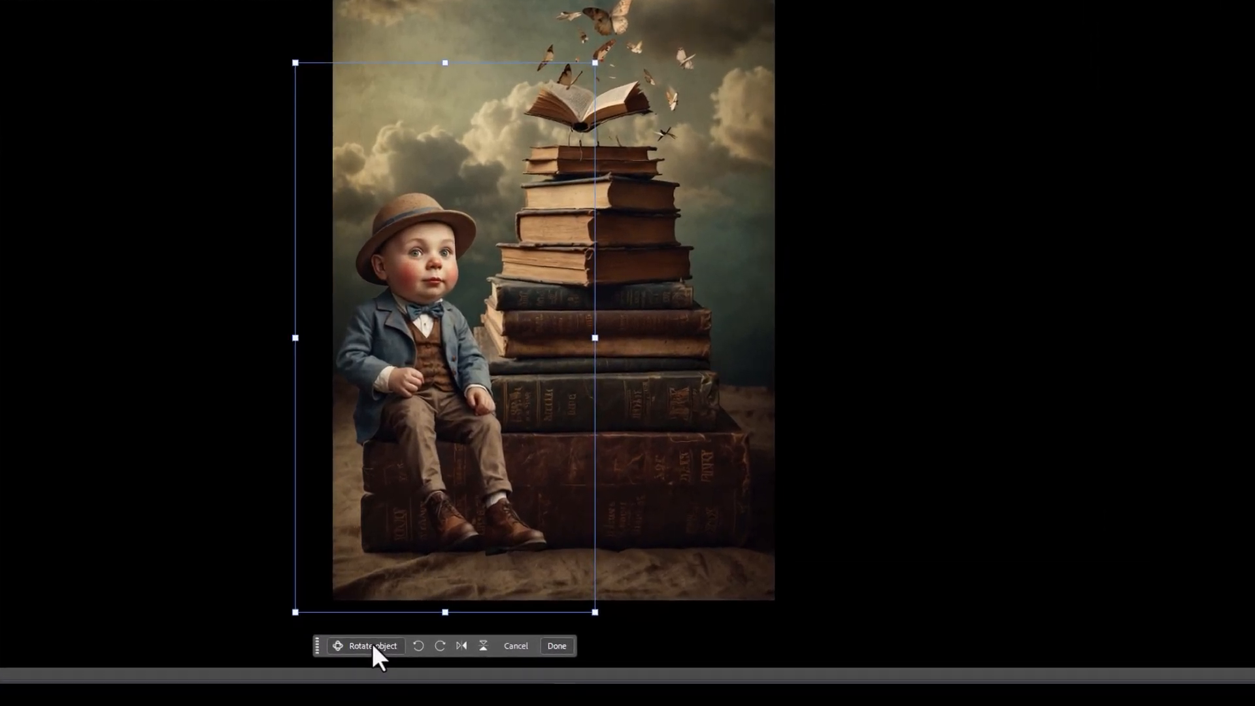
left_click(372, 646)
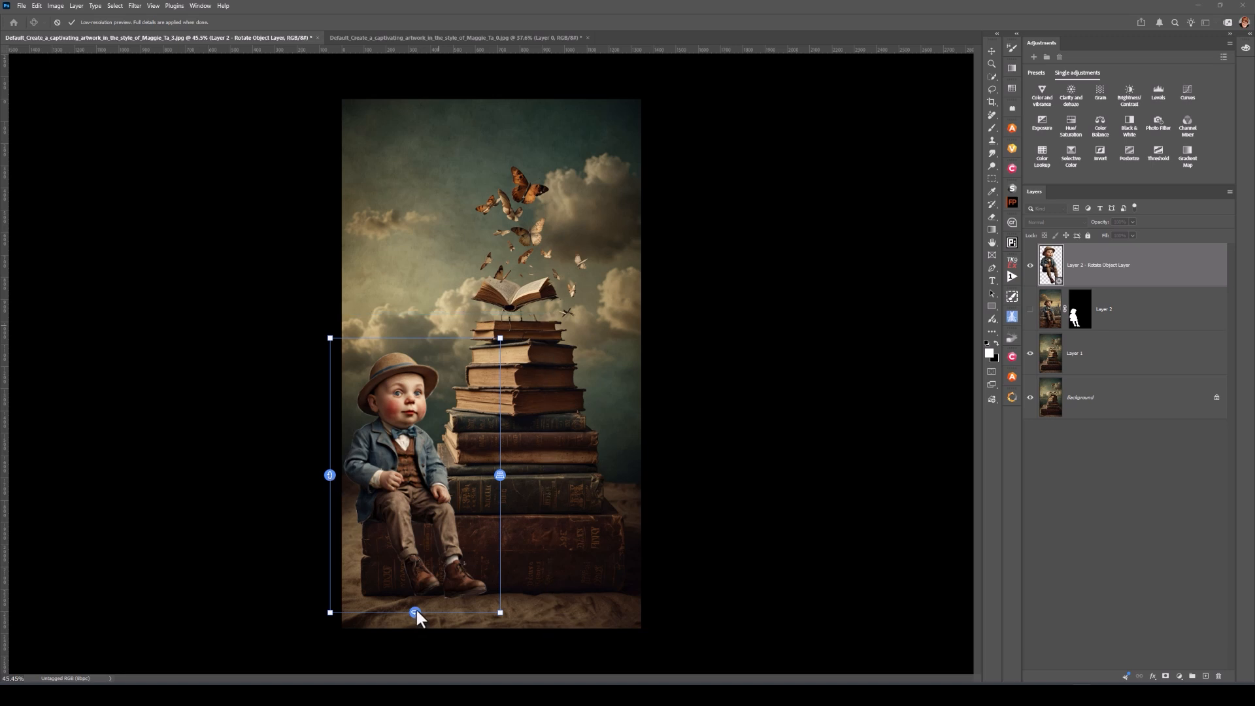
left_click(424, 575)
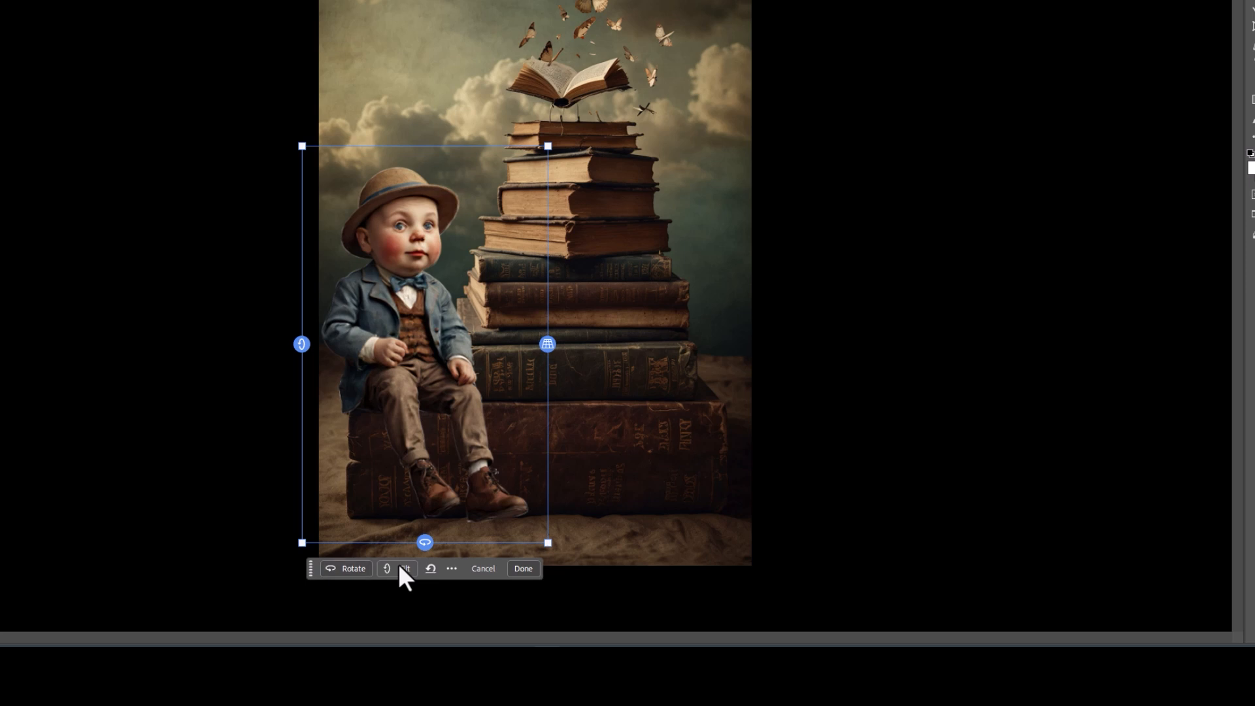
left_click(301, 348)
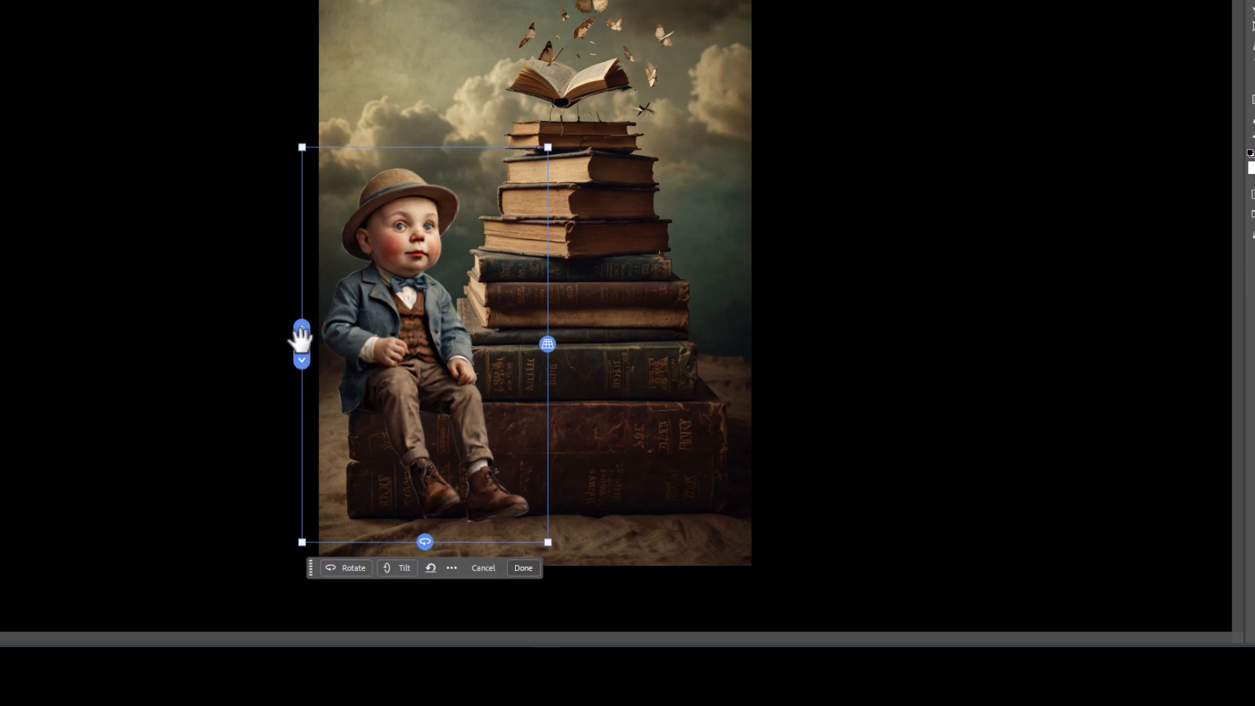
left_click(302, 346)
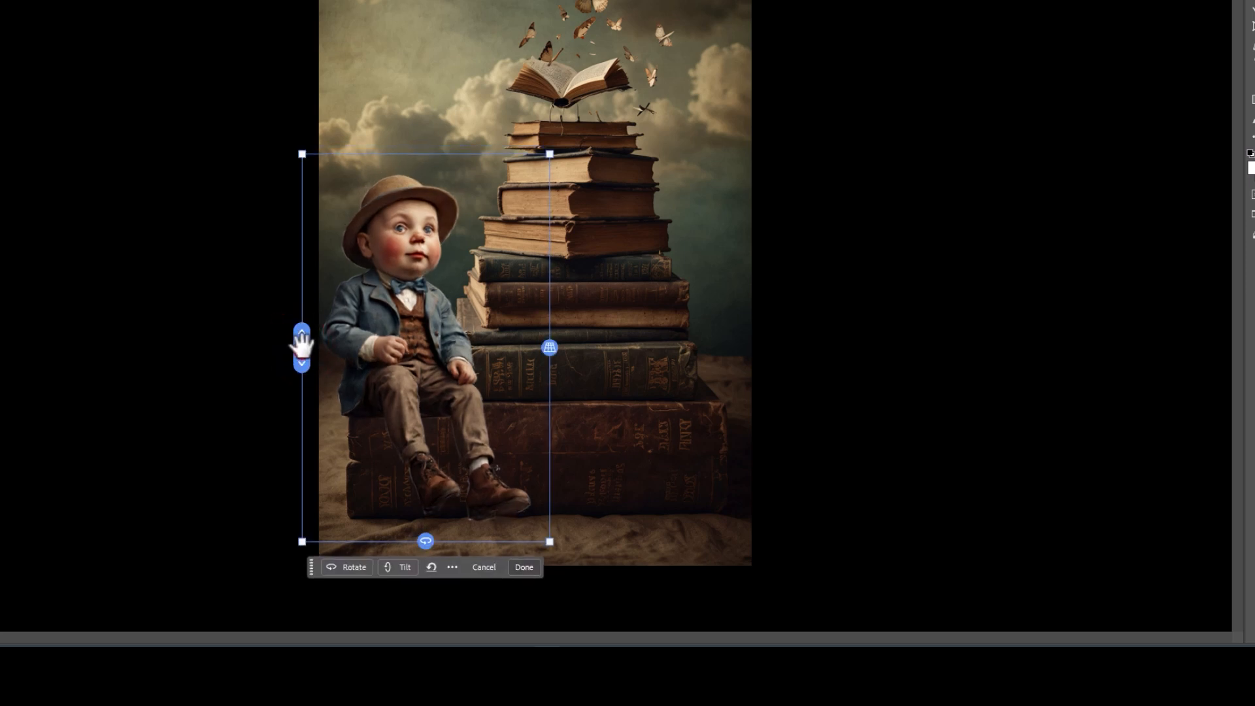
left_click_drag(301, 347, 309, 408)
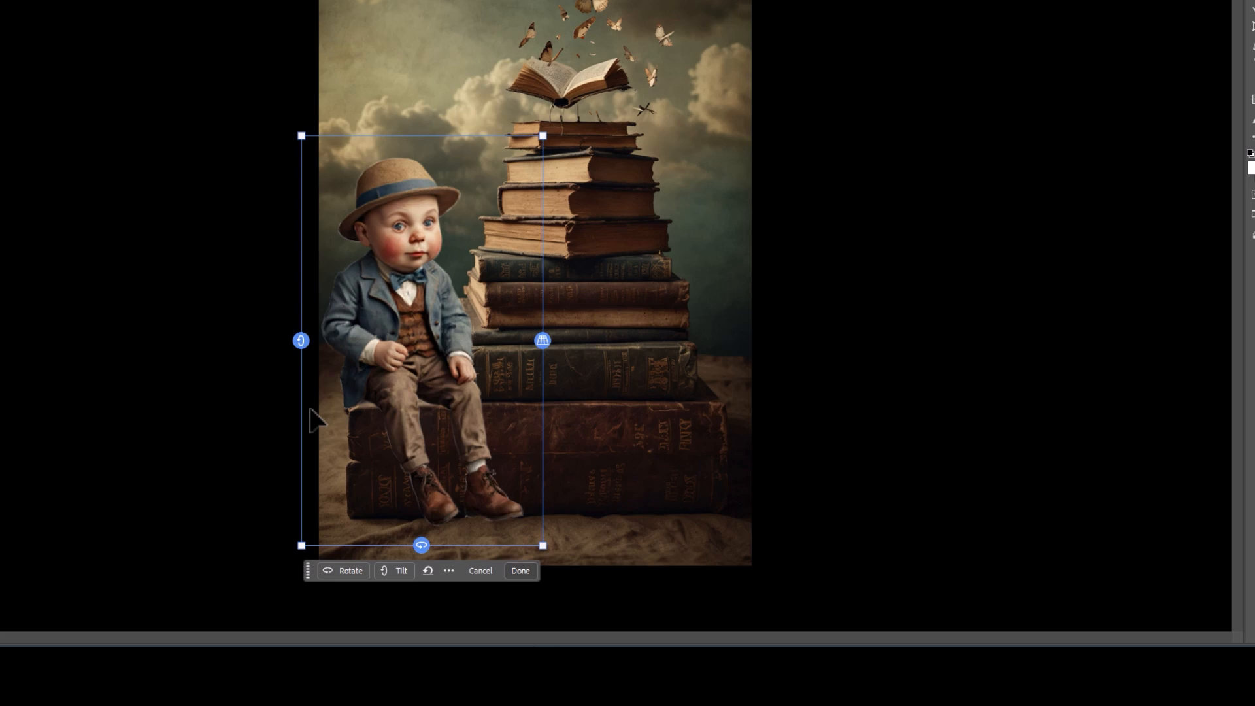
left_click_drag(299, 336, 301, 321)
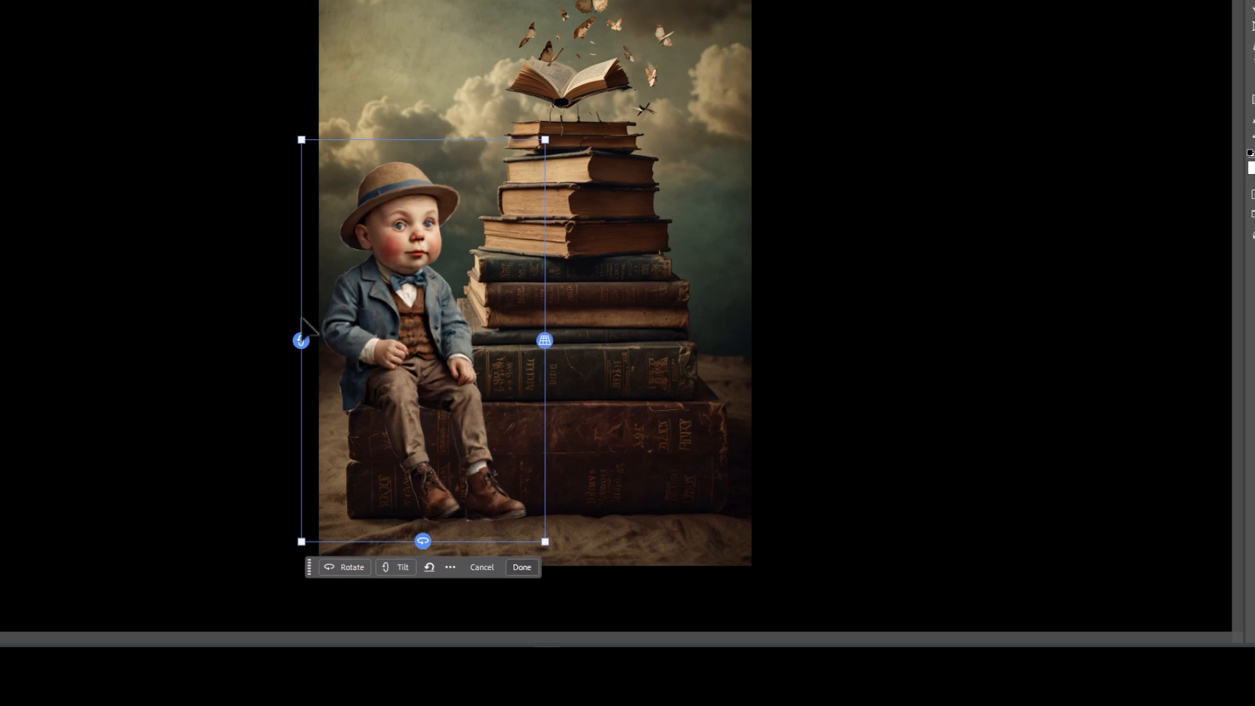
Turn the child slightly toward the book stack and shift the figure over the large bottom book.
left_click(352, 566)
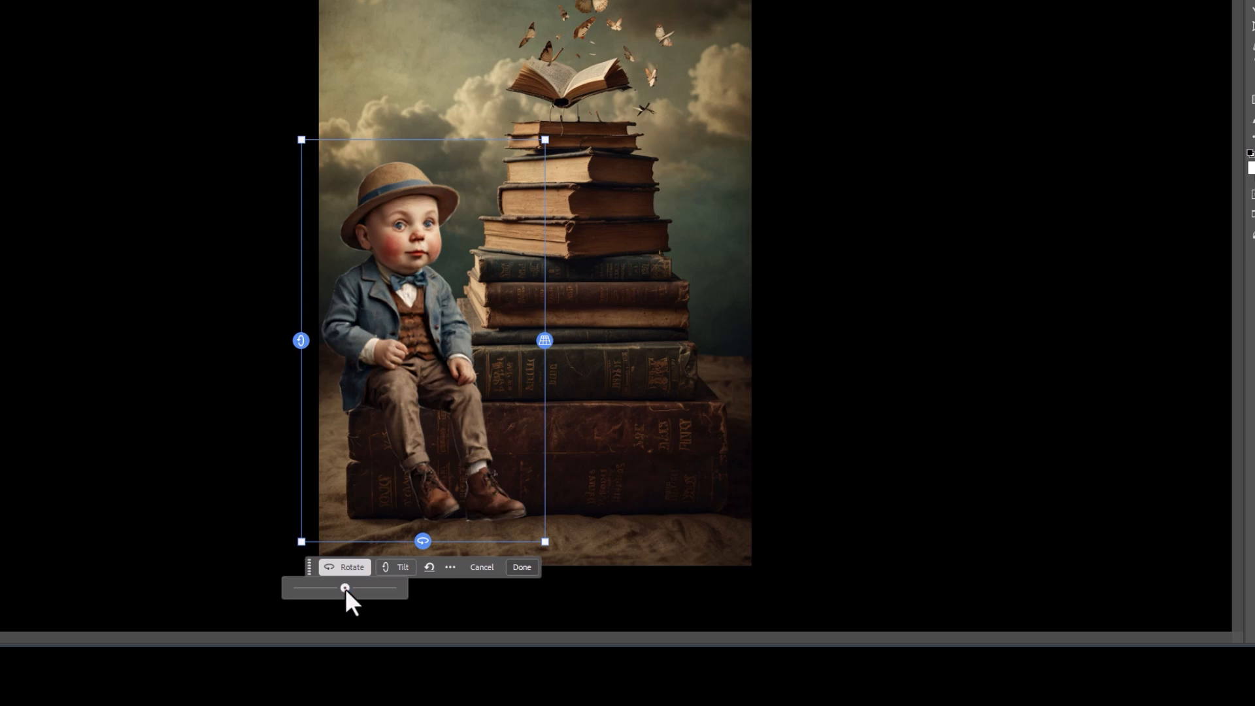
mouse_move(345, 589)
left_mouse_down()
mouse_move(354, 584)
mouse_move(335, 582)
mouse_move(351, 582)
left_mouse_up()
left_click(356, 587)
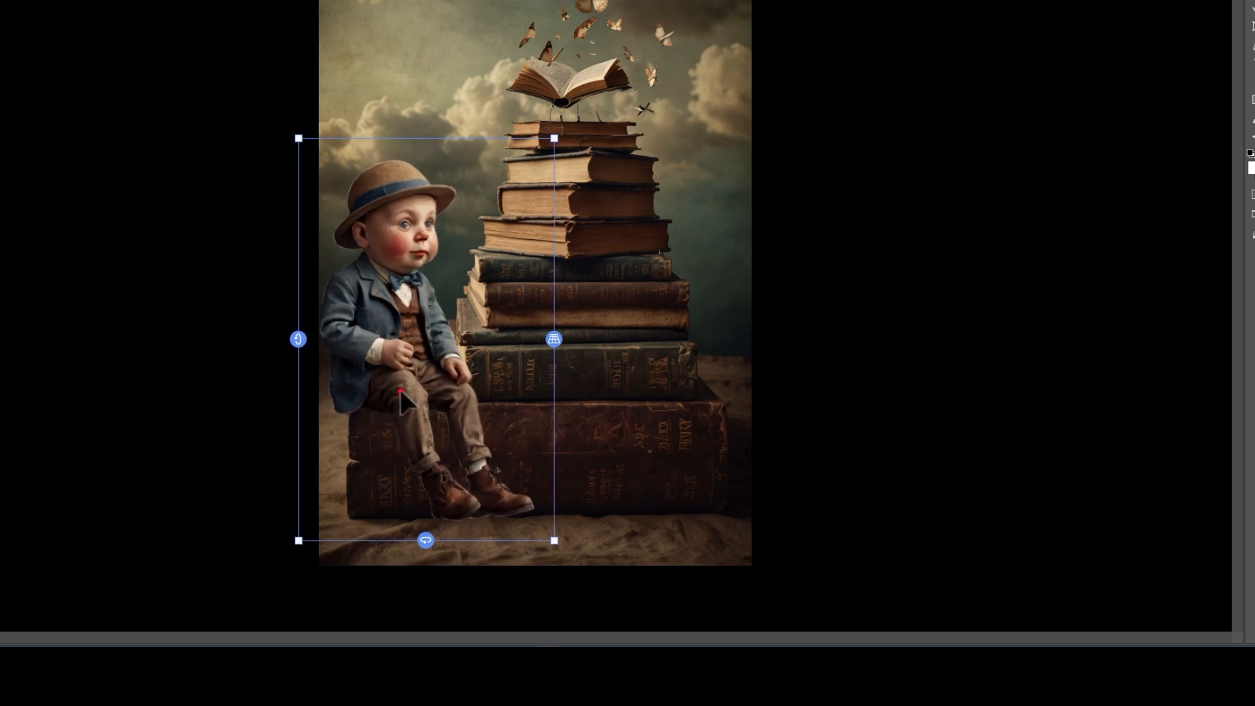
left_click_drag(400, 390, 422, 391)
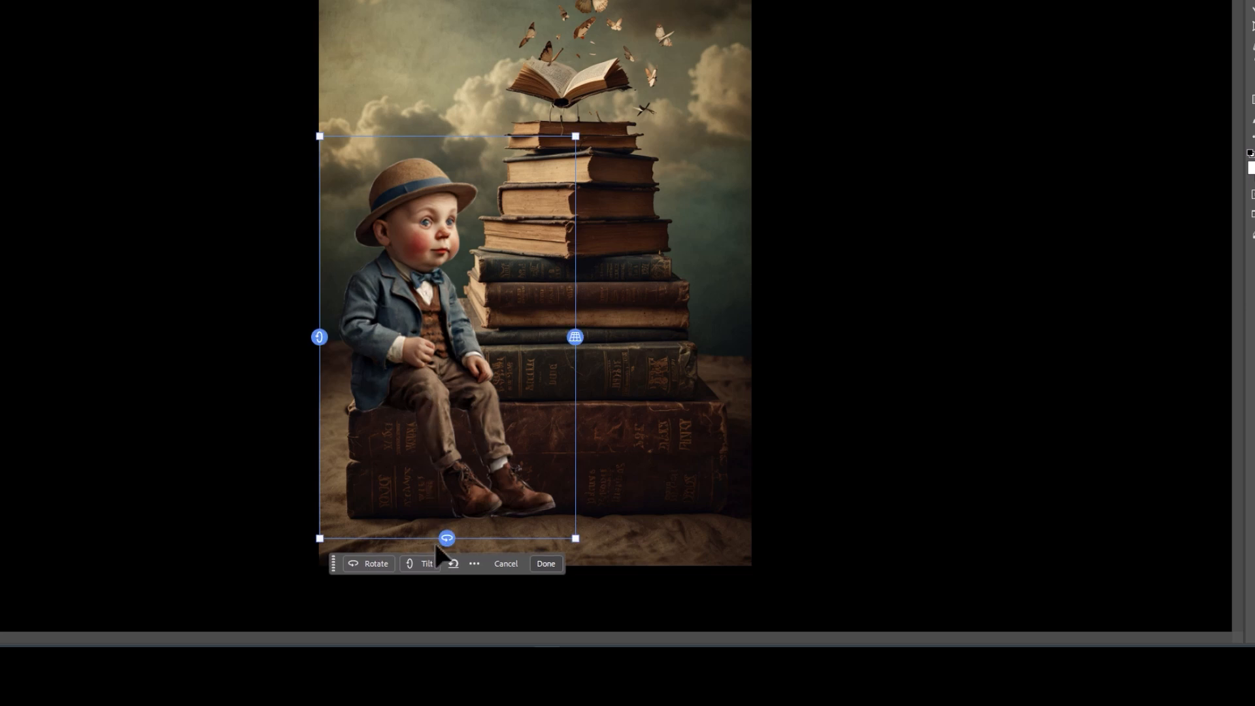
Turn the child back toward the viewer and tilt the figure so the hat band shows.
left_click(375, 562)
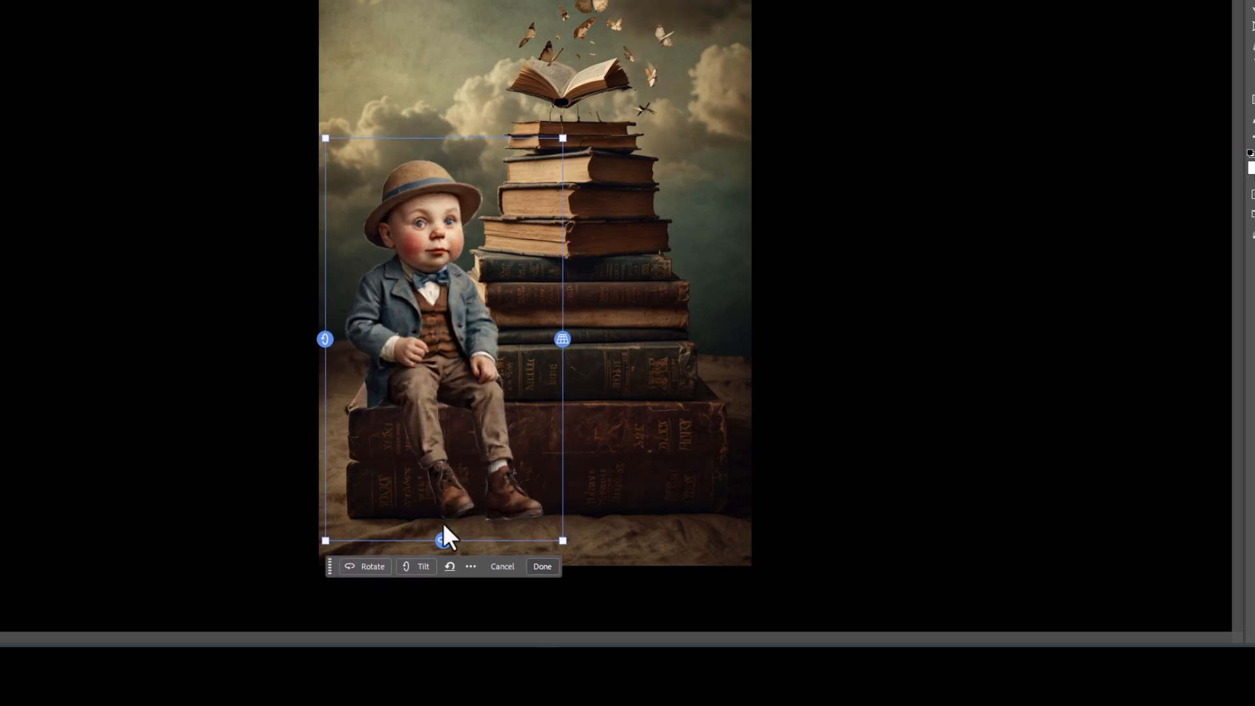
left_click(421, 567)
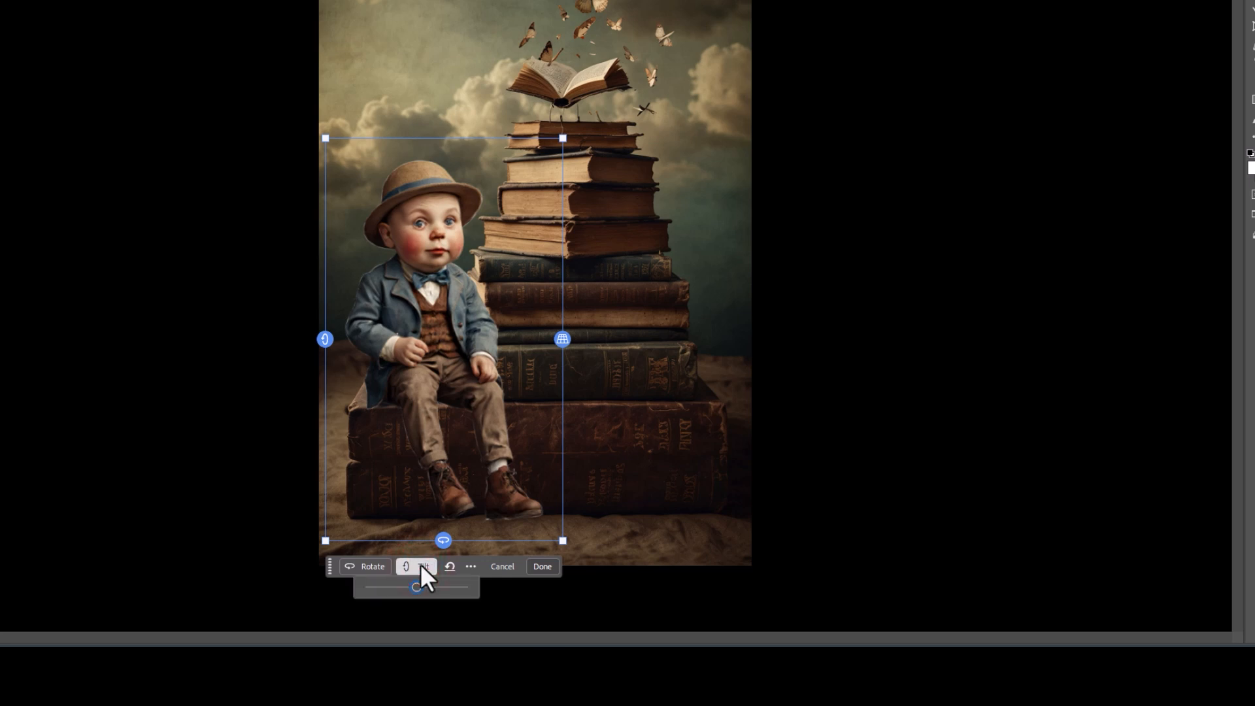
left_click_drag(417, 587, 425, 587)
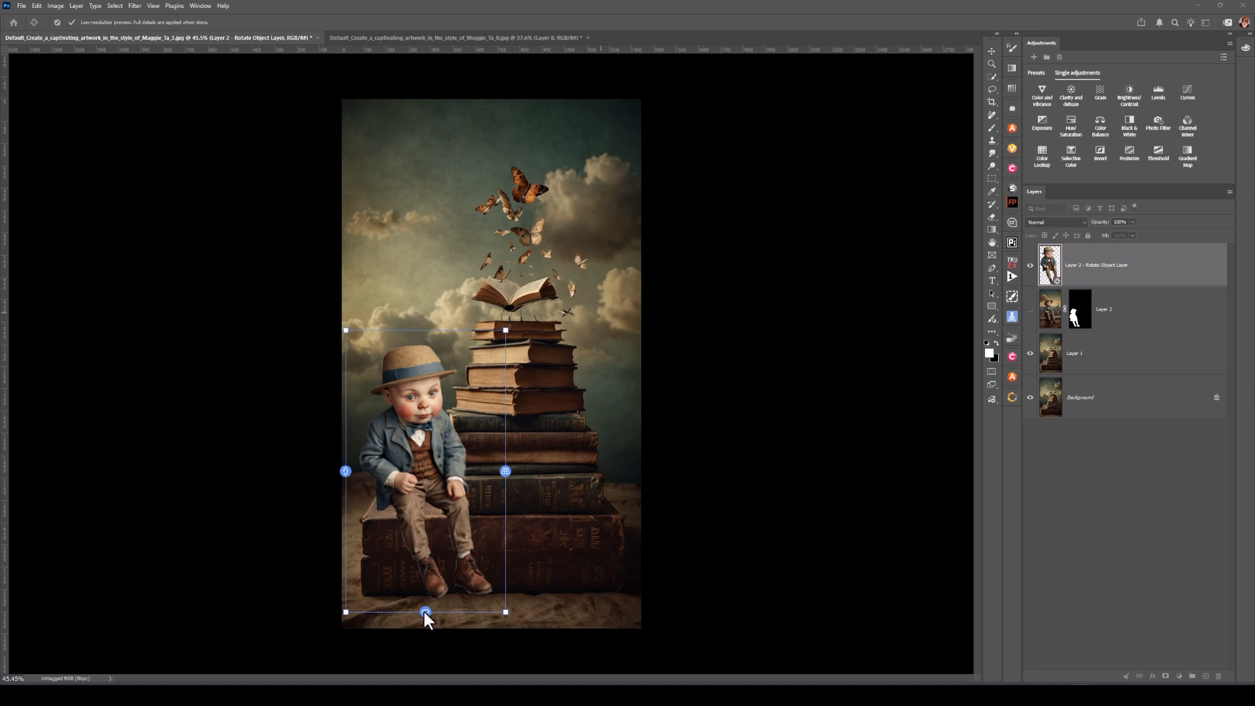
Try out the perspective adjustment on the child and reposition the figure on the bottom book.
left_click(447, 548)
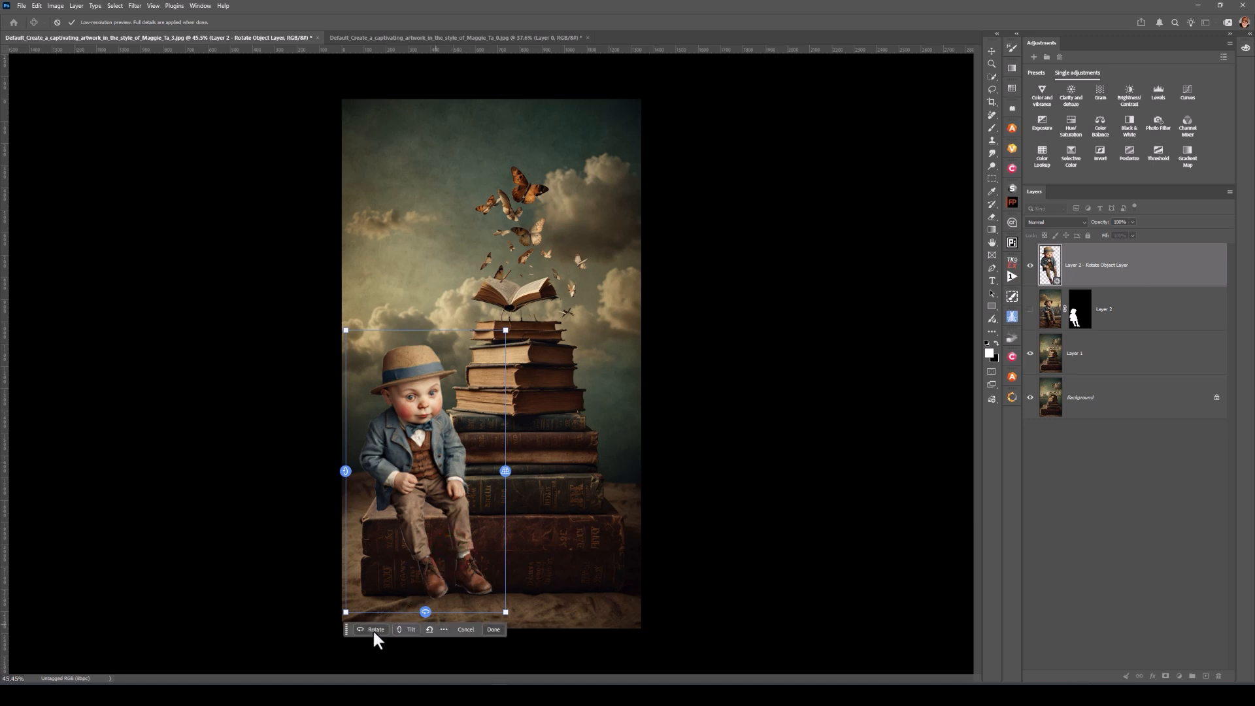
left_click(506, 473)
left_click_drag(506, 473, 509, 465)
left_click(508, 465)
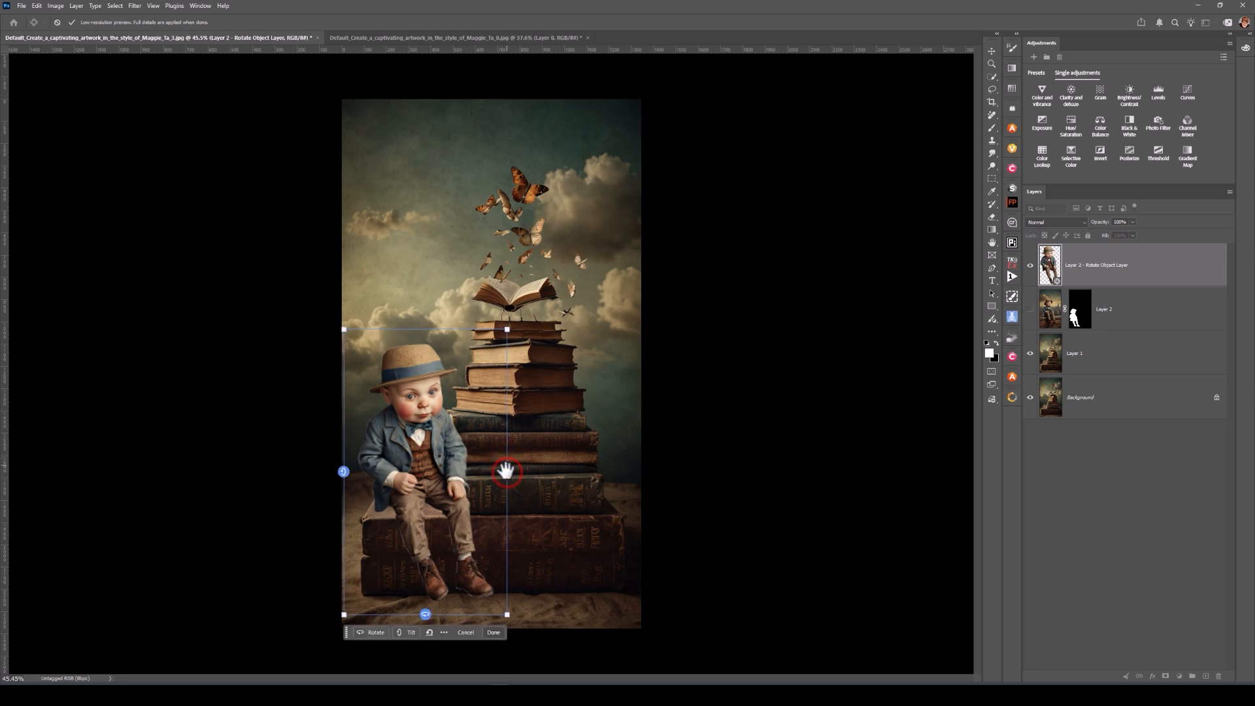
left_click_drag(507, 470, 458, 483)
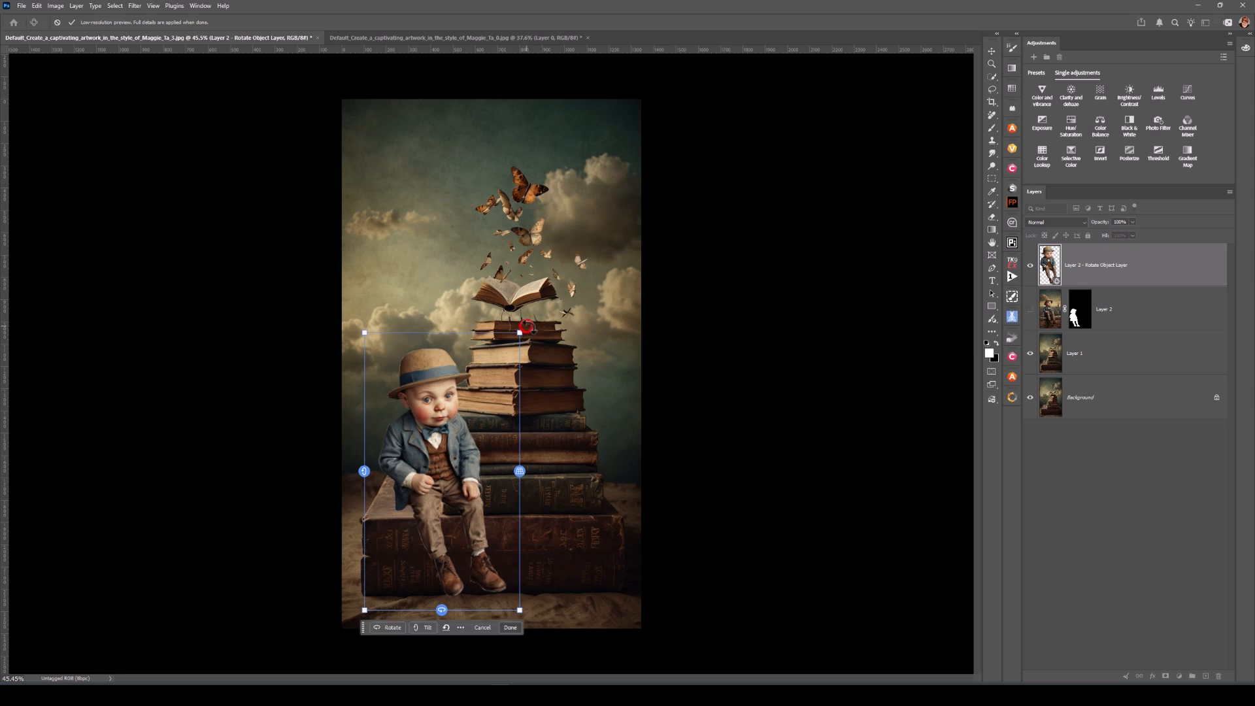
Try small in-plane rotations of the child and nudge the figure on the book, ending by cancelling Rotate Object.
left_click_drag(528, 326, 540, 335)
left_click_drag(458, 375, 435, 358)
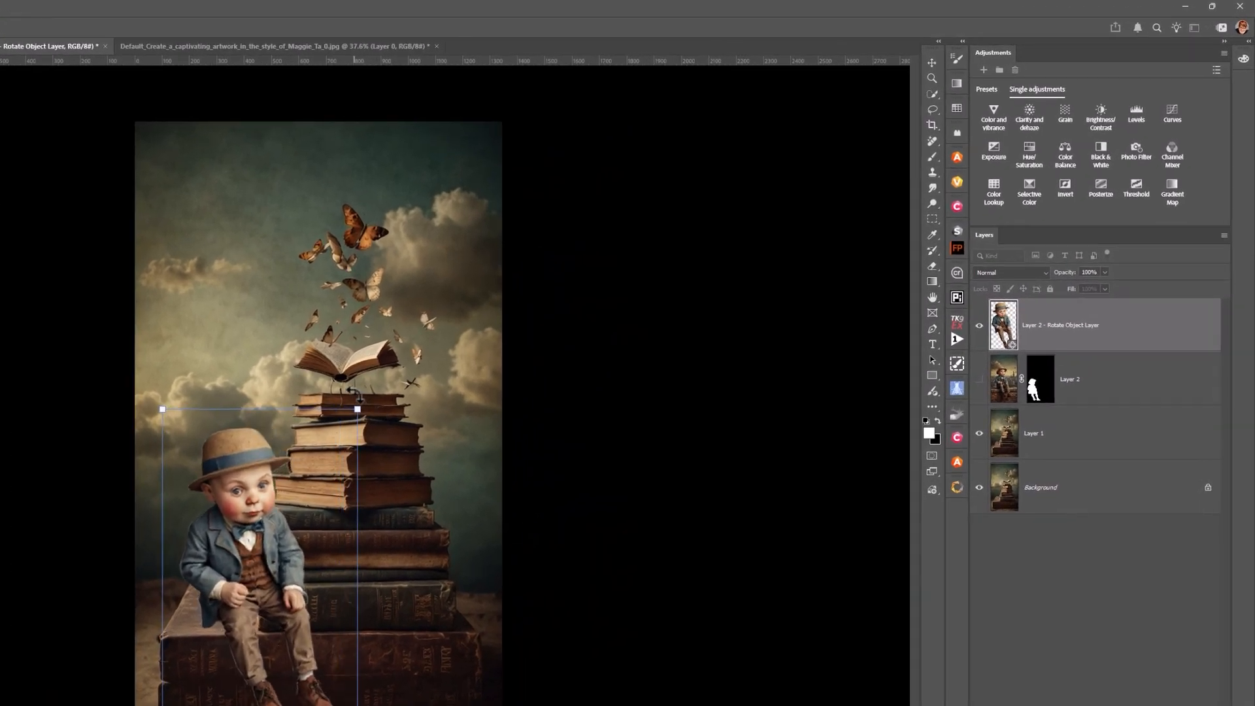
left_click_drag(351, 394, 381, 394)
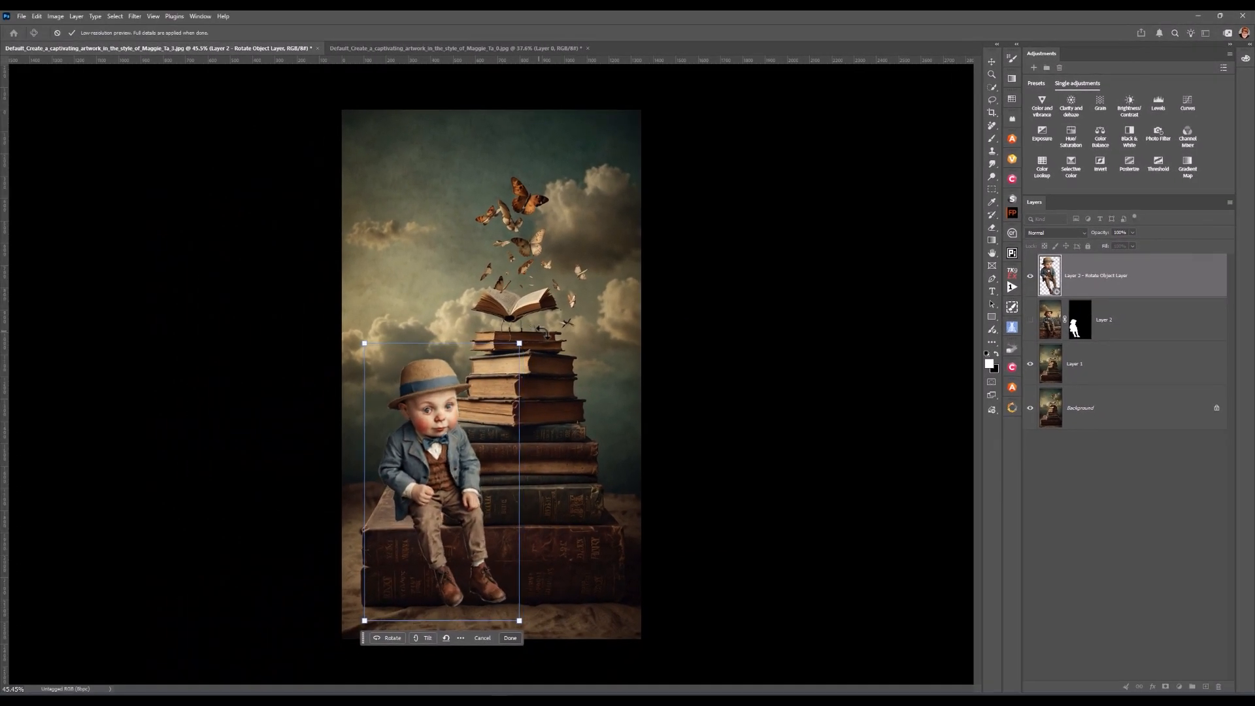
left_click_drag(540, 330, 535, 328)
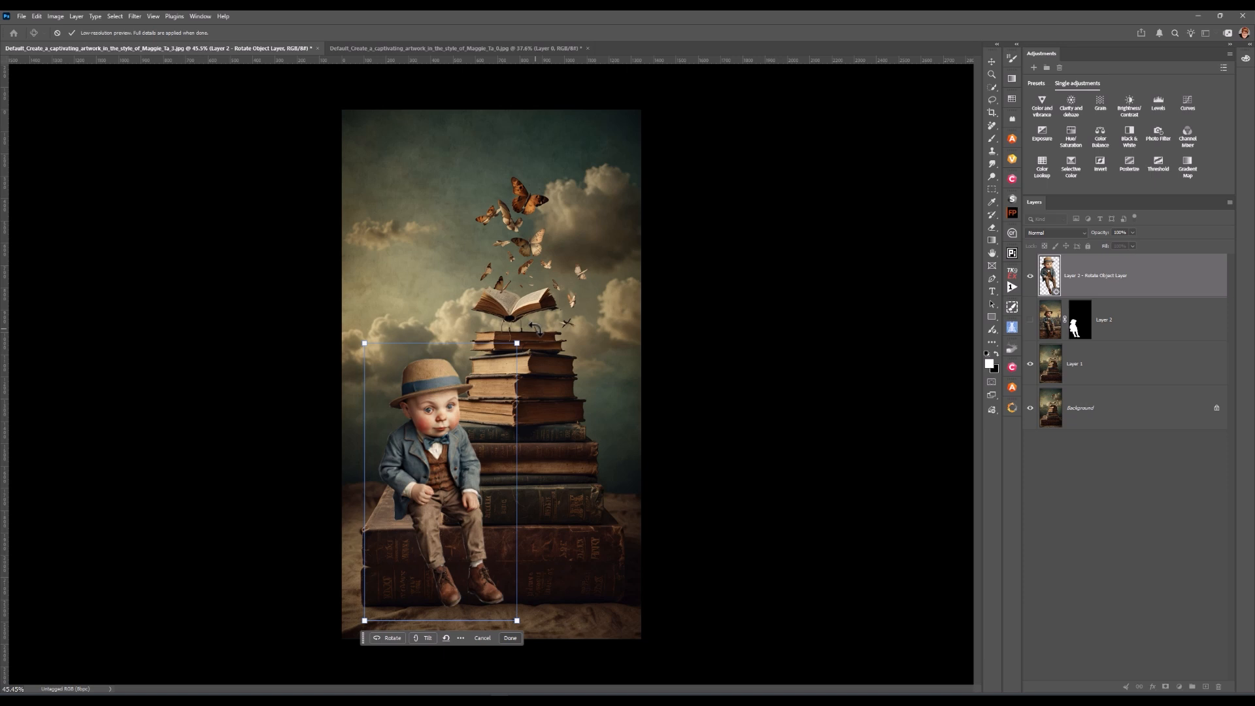
left_click_drag(534, 328, 536, 336)
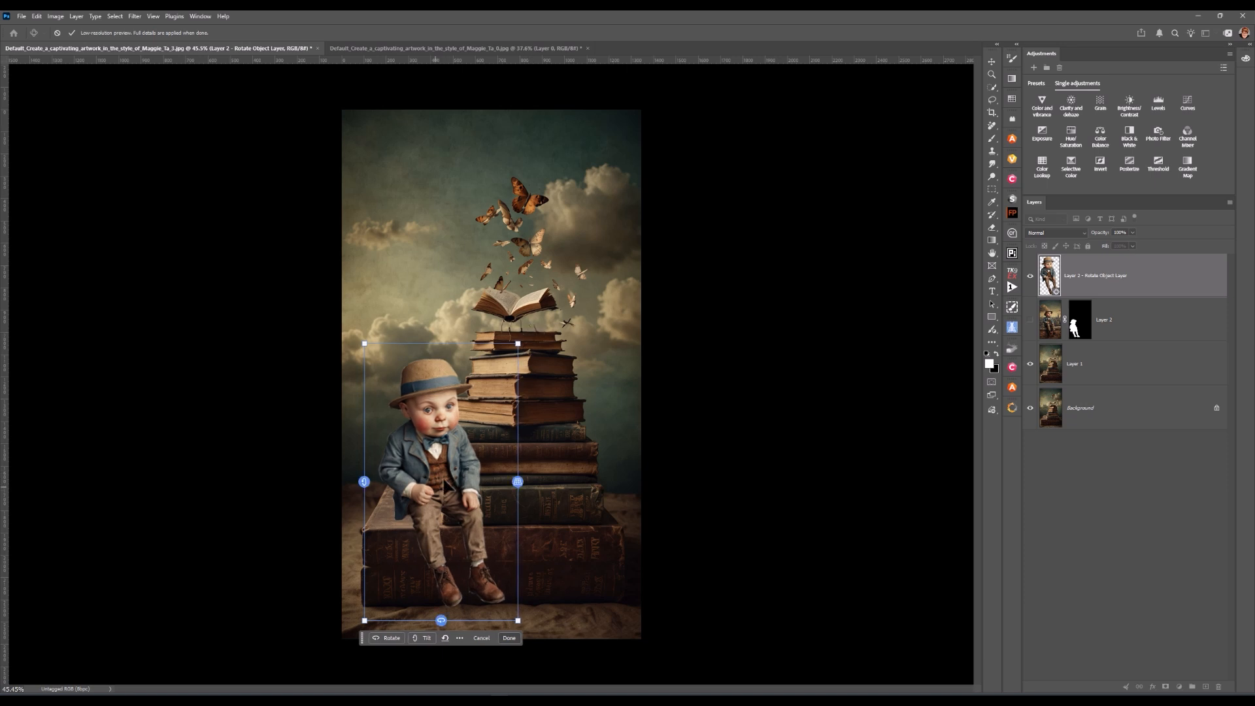
mouse_move(444, 485)
left_mouse_down()
mouse_move(478, 314)
mouse_move(511, 299)
mouse_move(446, 483)
left_mouse_up()
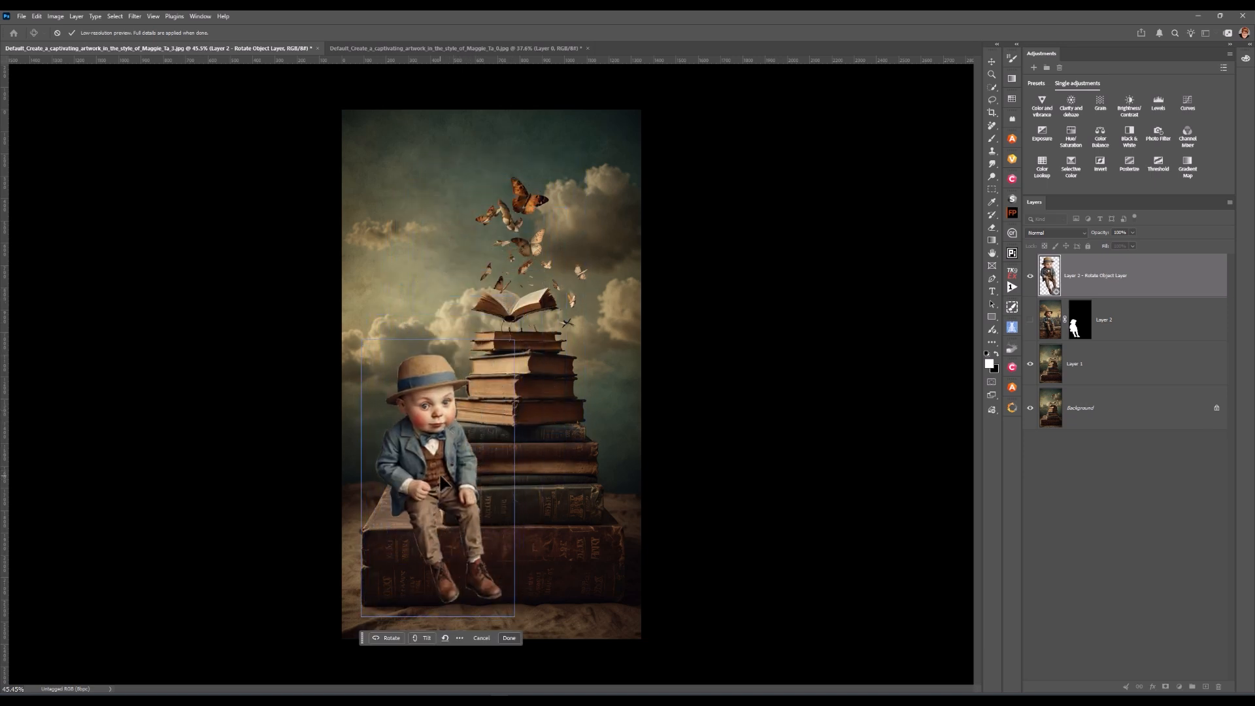
left_click(477, 632)
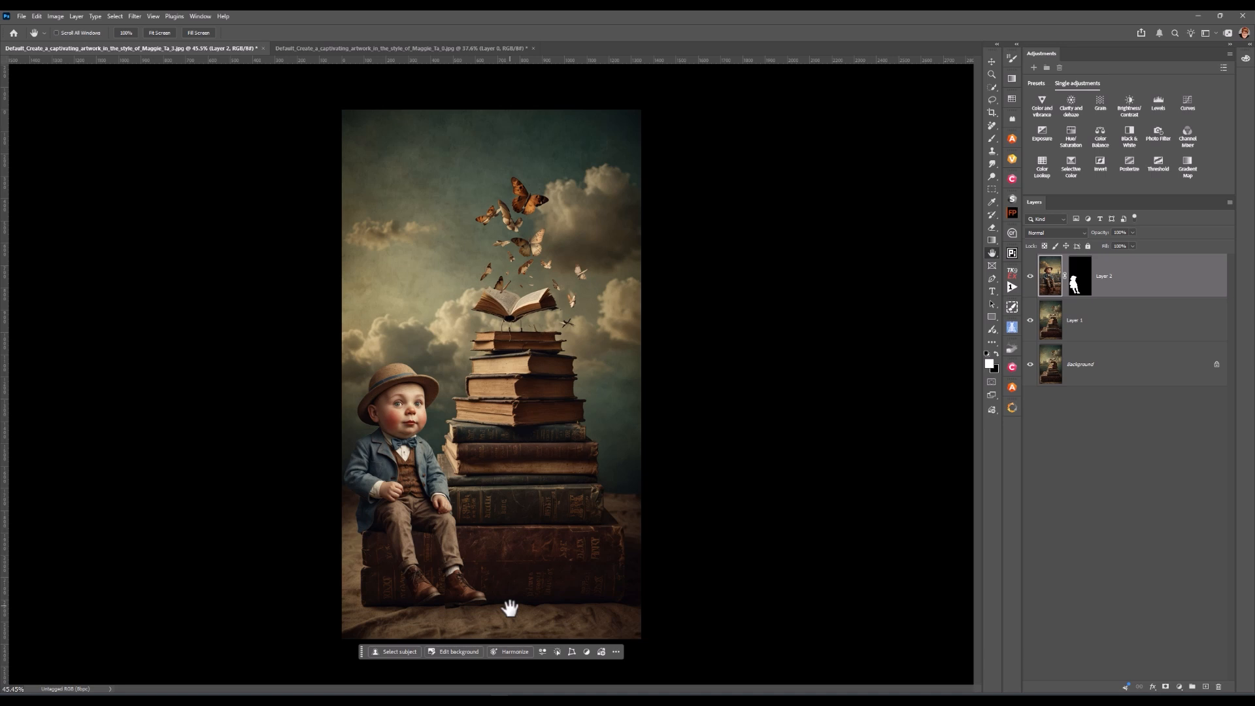
Start Rotate Object on Layer 2 again, move the child up the book stack and scale the figure down considerably.
key("ctrl+t")
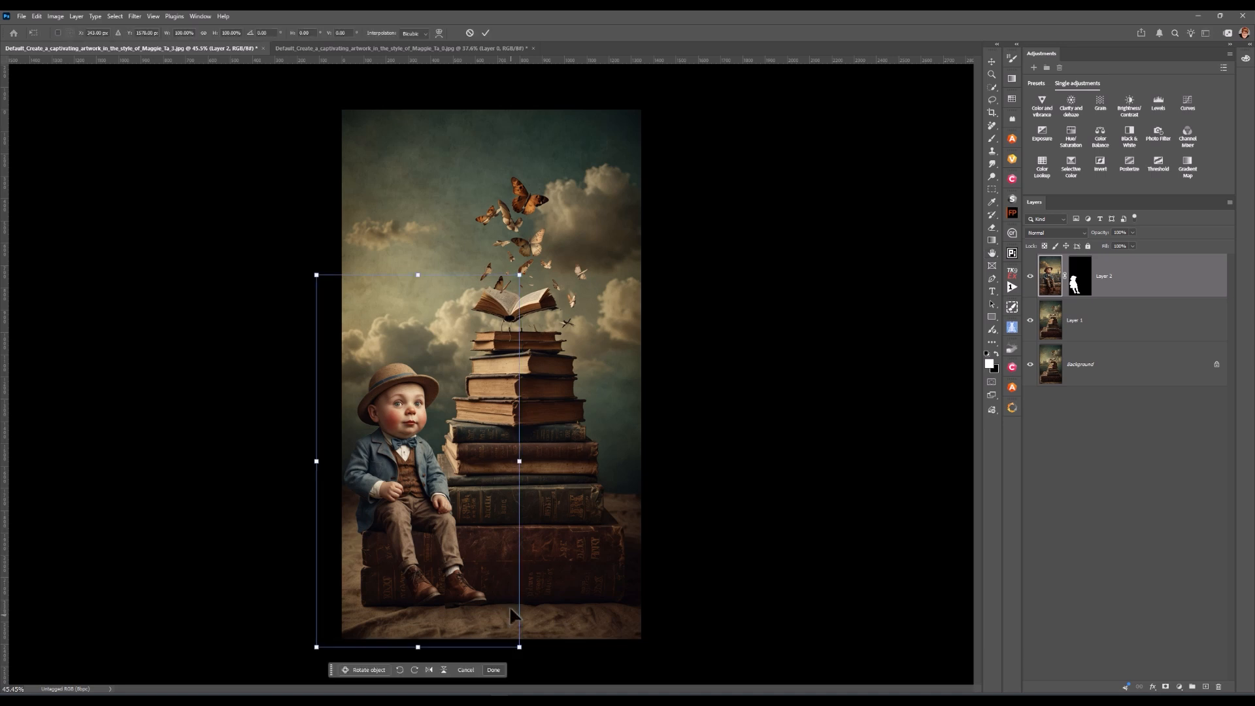
left_click(368, 669)
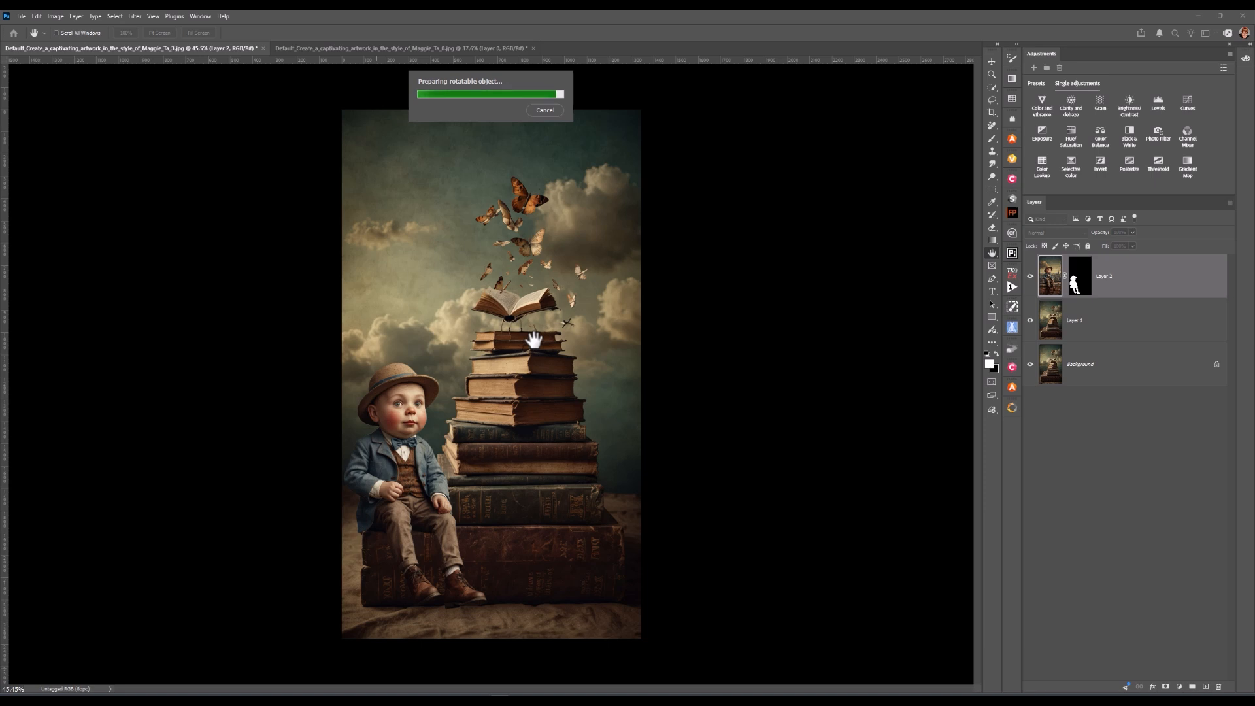
left_click_drag(400, 450, 520, 257)
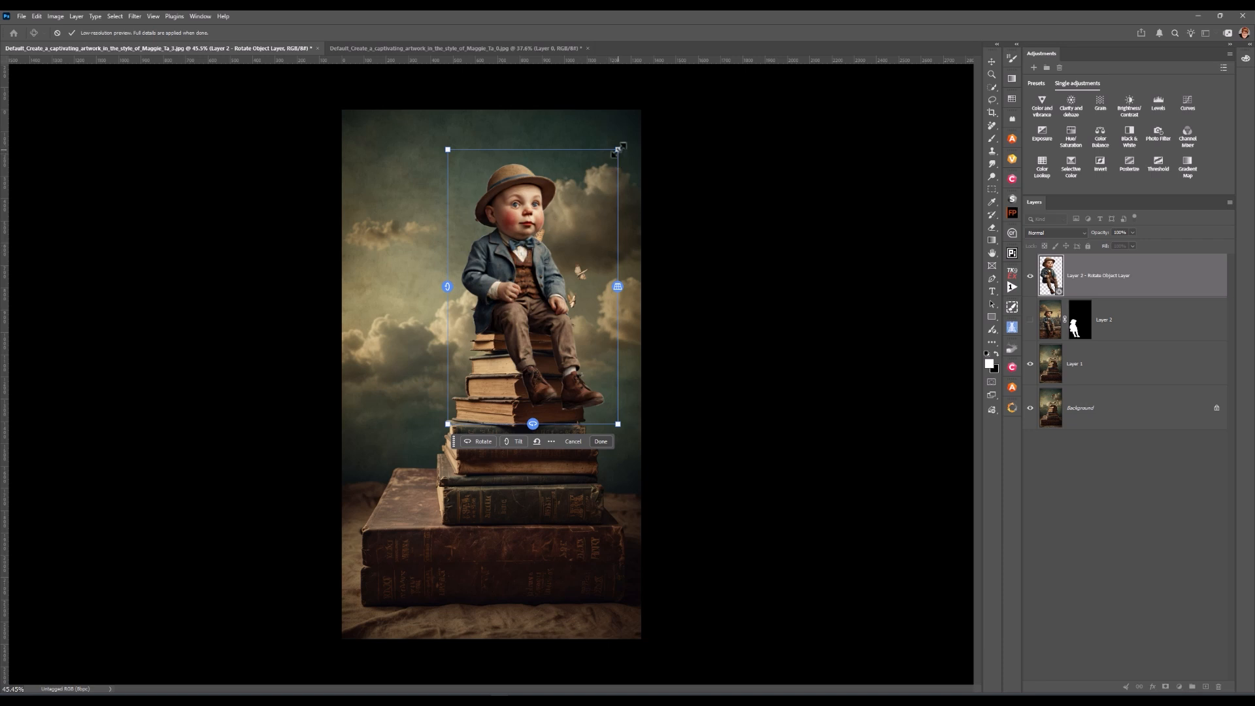
left_click_drag(619, 147, 543, 281)
Shrink the child slightly more and position the figure sitting on the edge of the upper books.
scroll(583, 308, "up", 4)
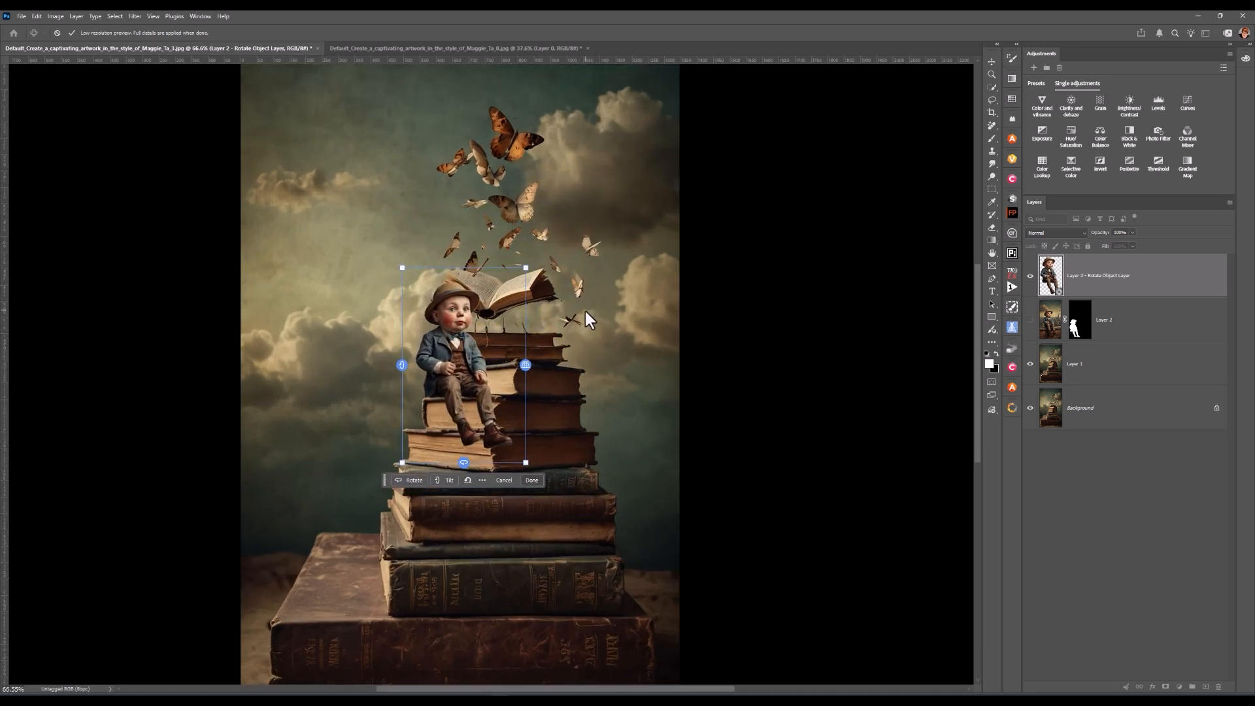
left_click_drag(460, 386, 457, 389)
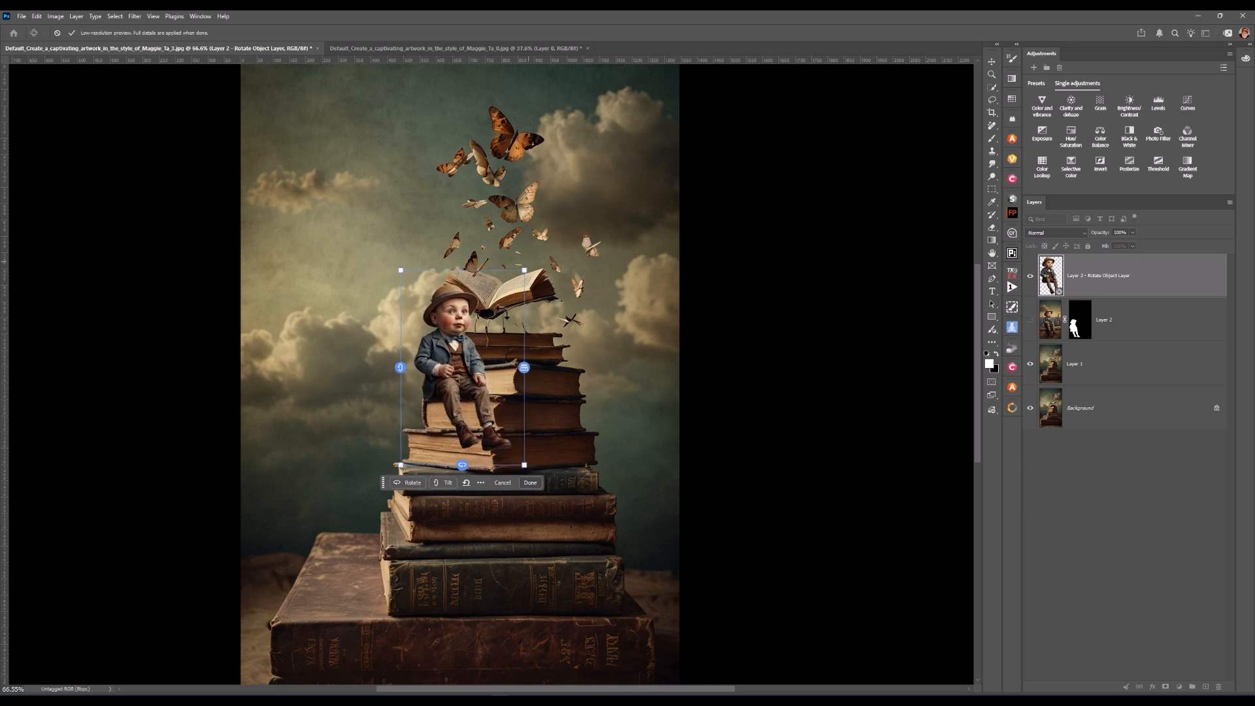
left_click_drag(528, 267, 522, 272)
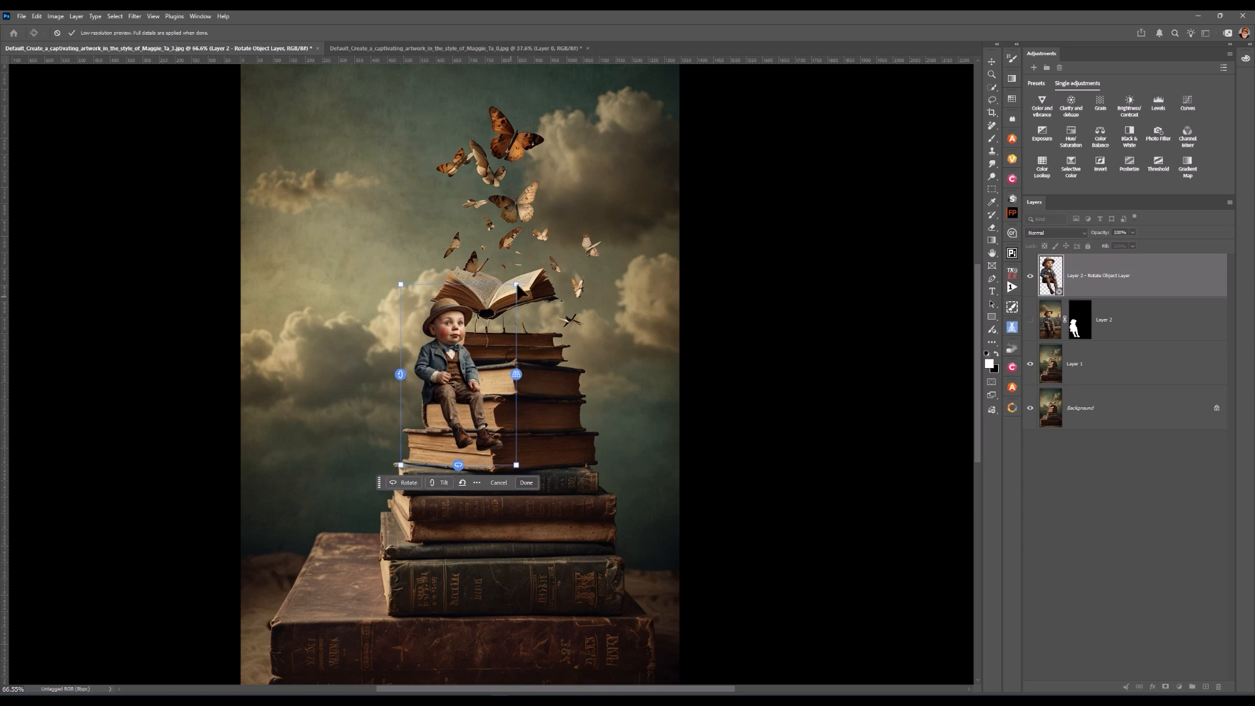
left_click_drag(455, 349, 456, 355)
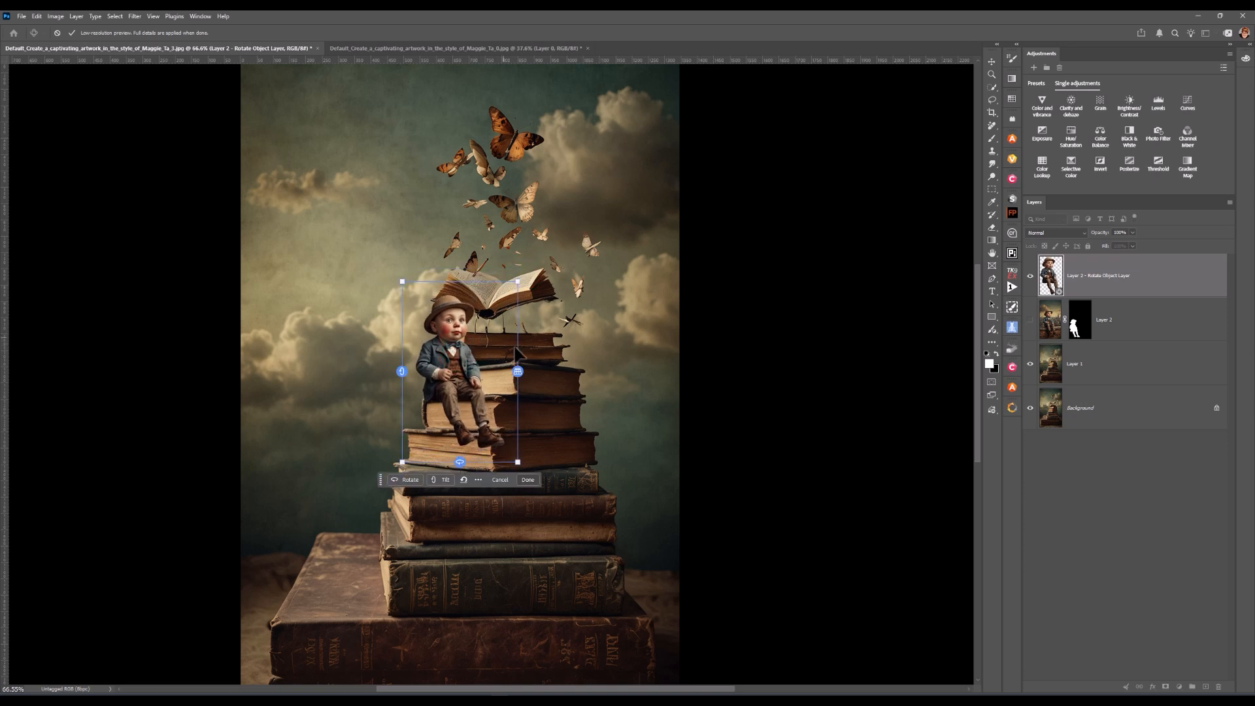
Tilt the child slightly to match the books' perspective and nudge the figure down onto its seat.
left_click(444, 480)
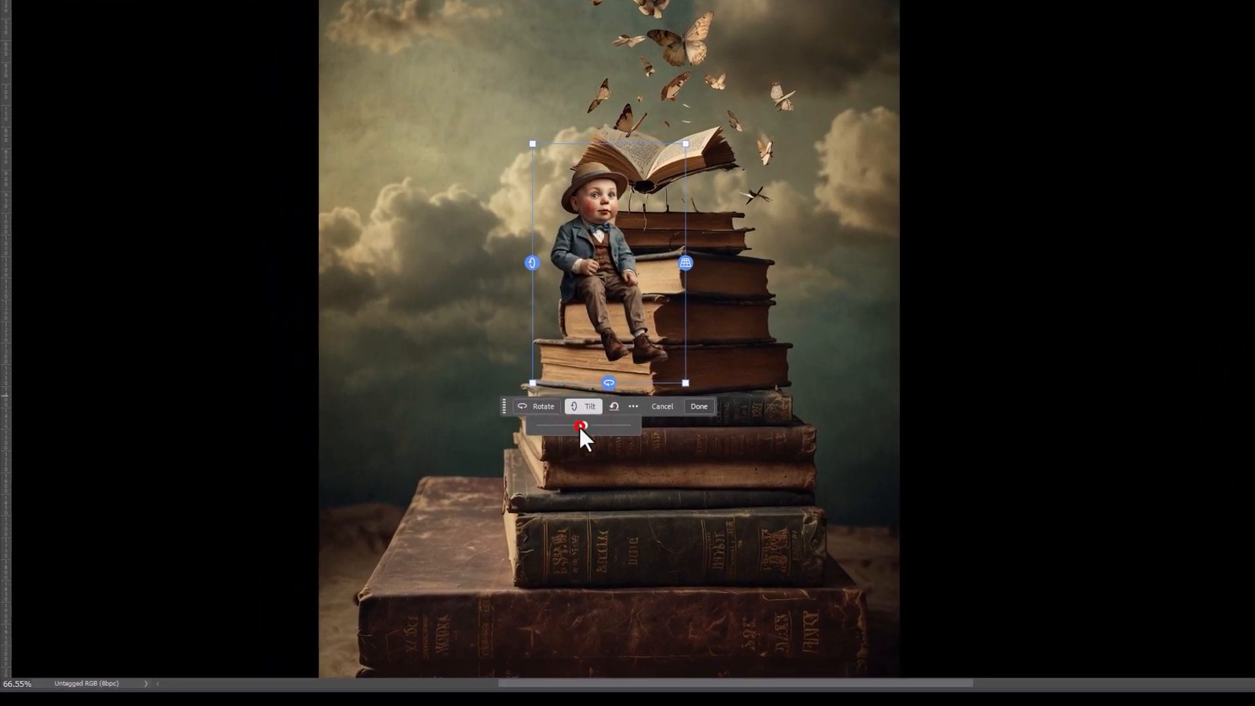
left_click_drag(580, 427, 583, 428)
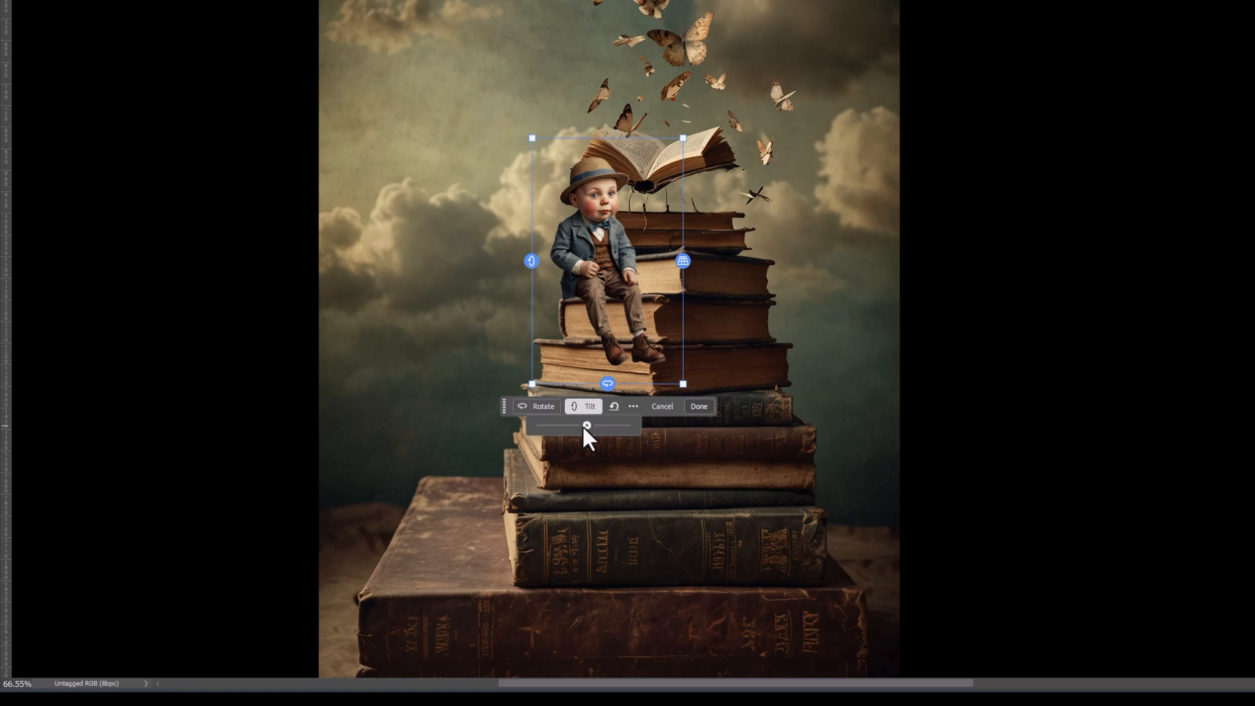
left_click_drag(583, 428, 584, 426)
left_click_drag(604, 263, 605, 268)
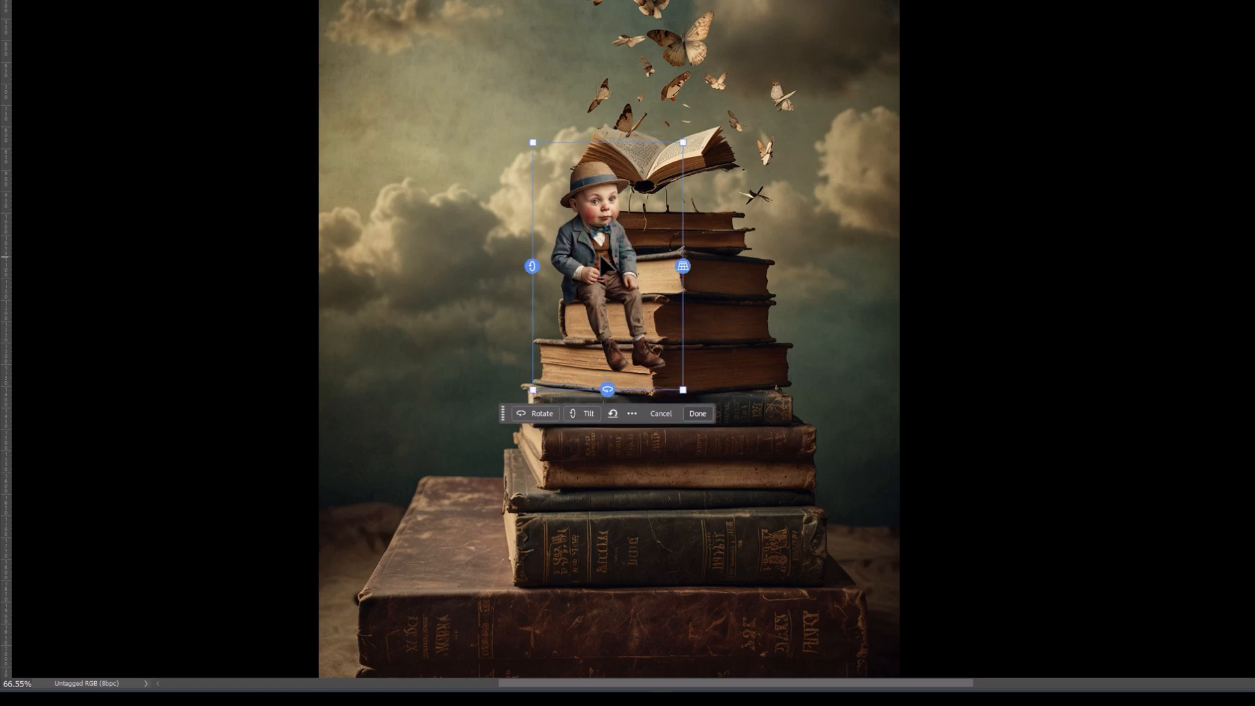
Tilt the child slightly in Rotate Object and turn the figure around to face the left side of the image.
left_click(586, 413)
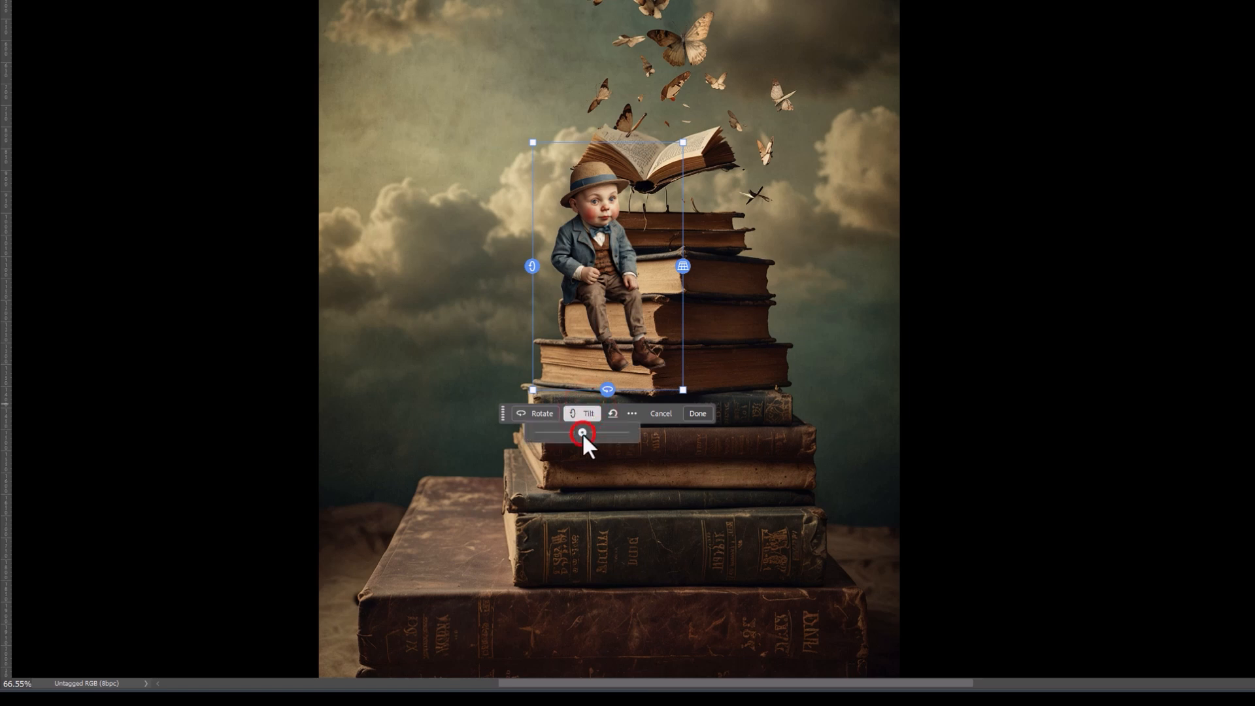
left_click_drag(582, 433, 575, 433)
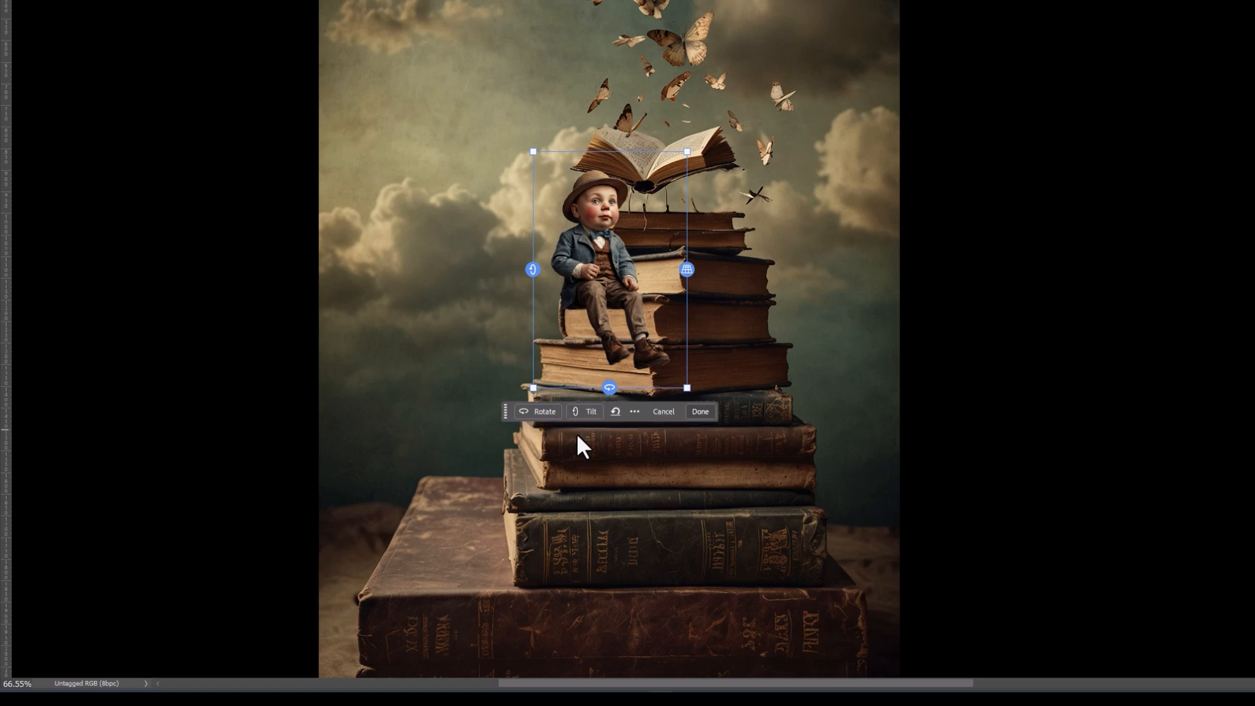
left_click(543, 411)
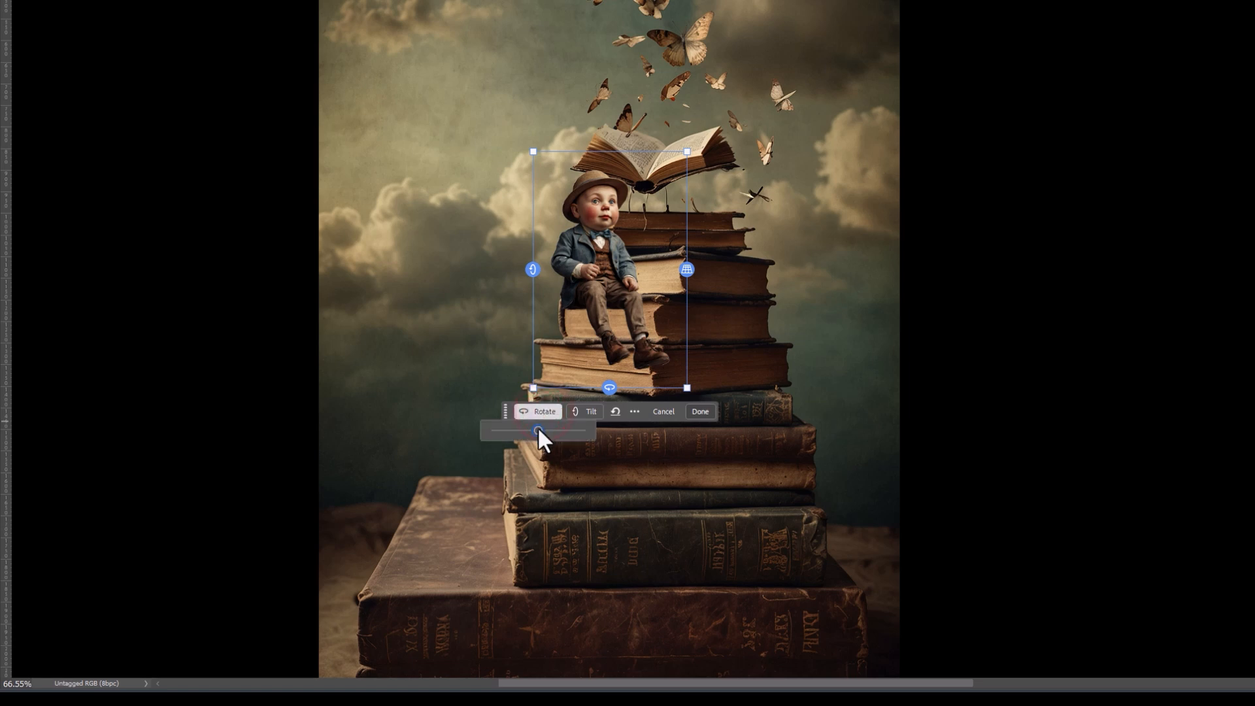
left_click_drag(537, 428, 551, 425)
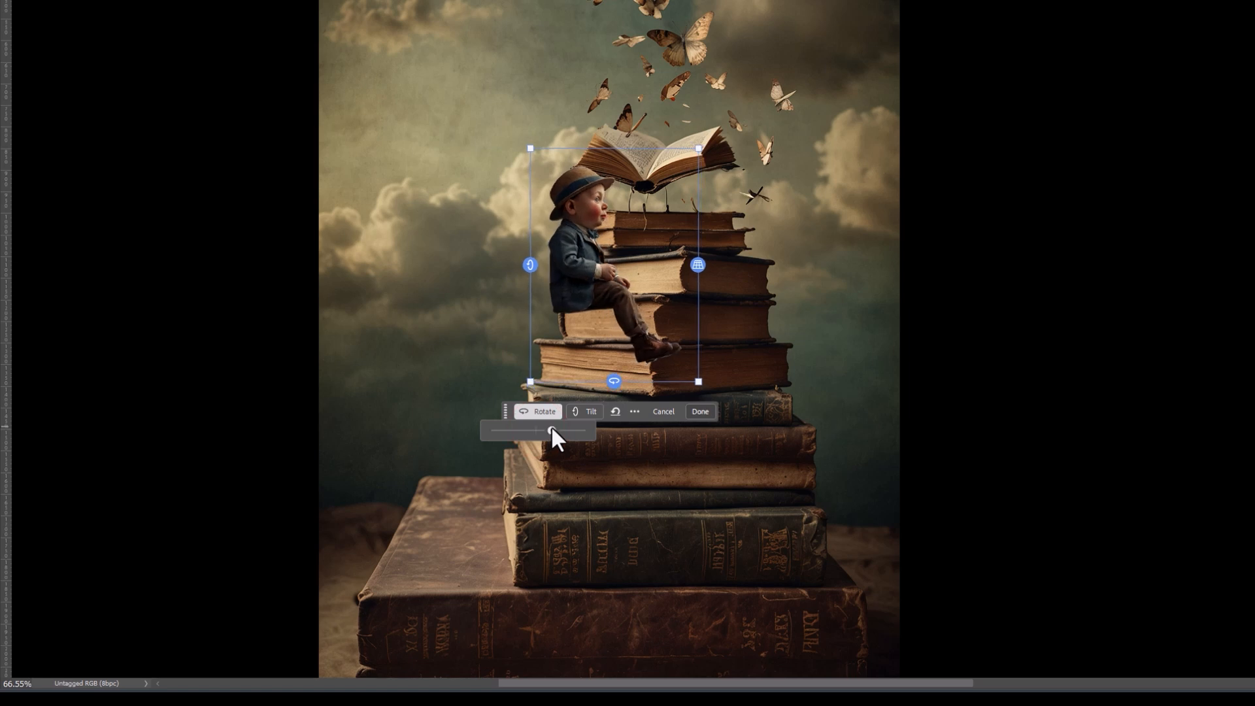
left_click_drag(546, 426, 520, 429)
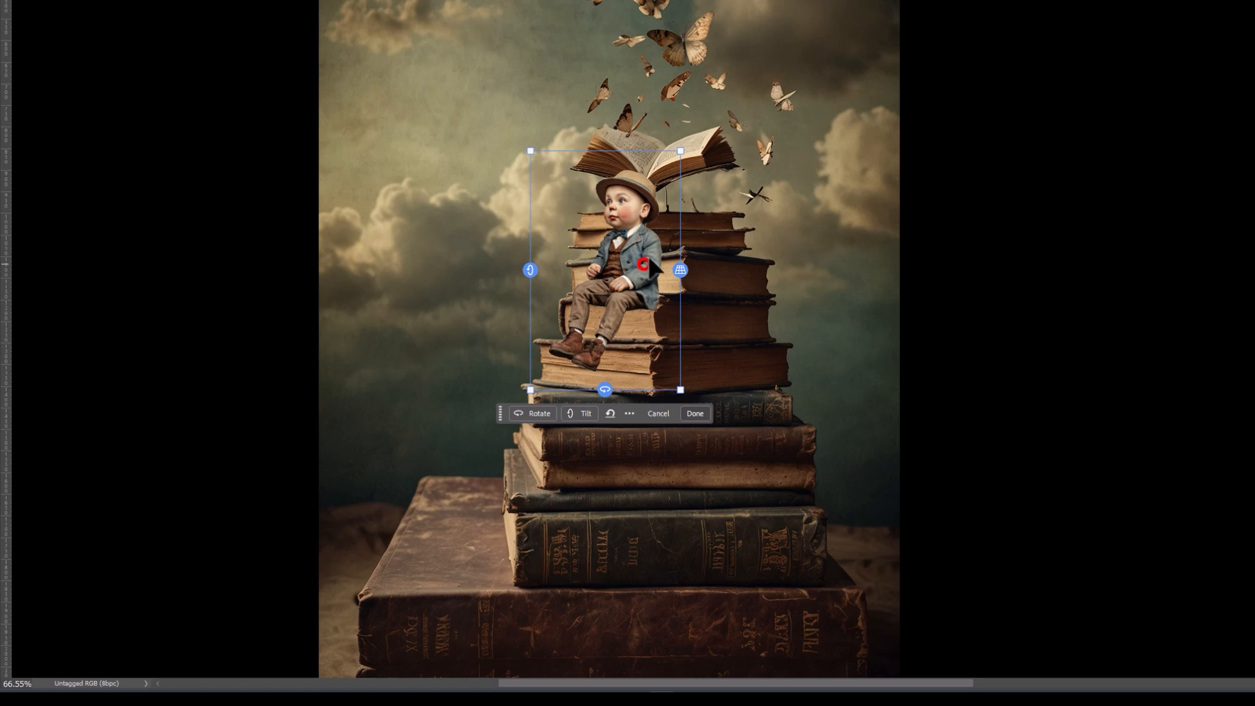
Scale the child down after trying the right edge of the stack, and seat the figure on the topmost closed books.
left_click_drag(648, 274, 748, 225)
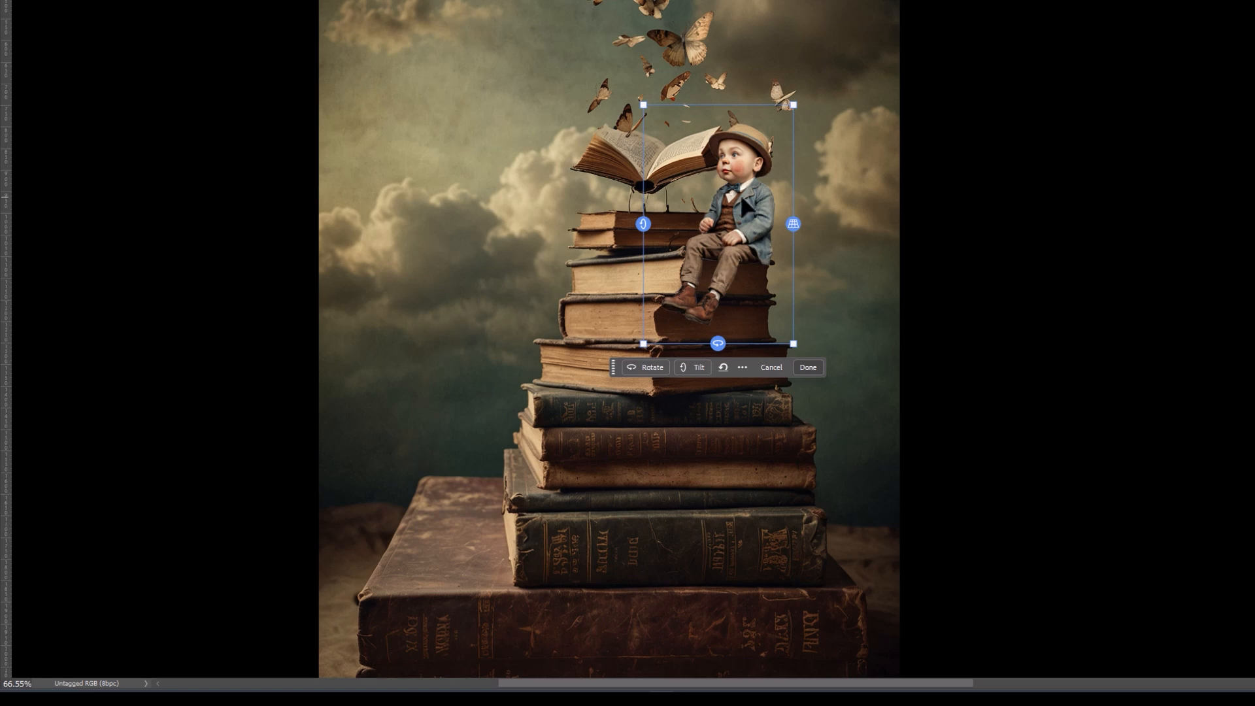
left_click_drag(793, 105, 765, 155)
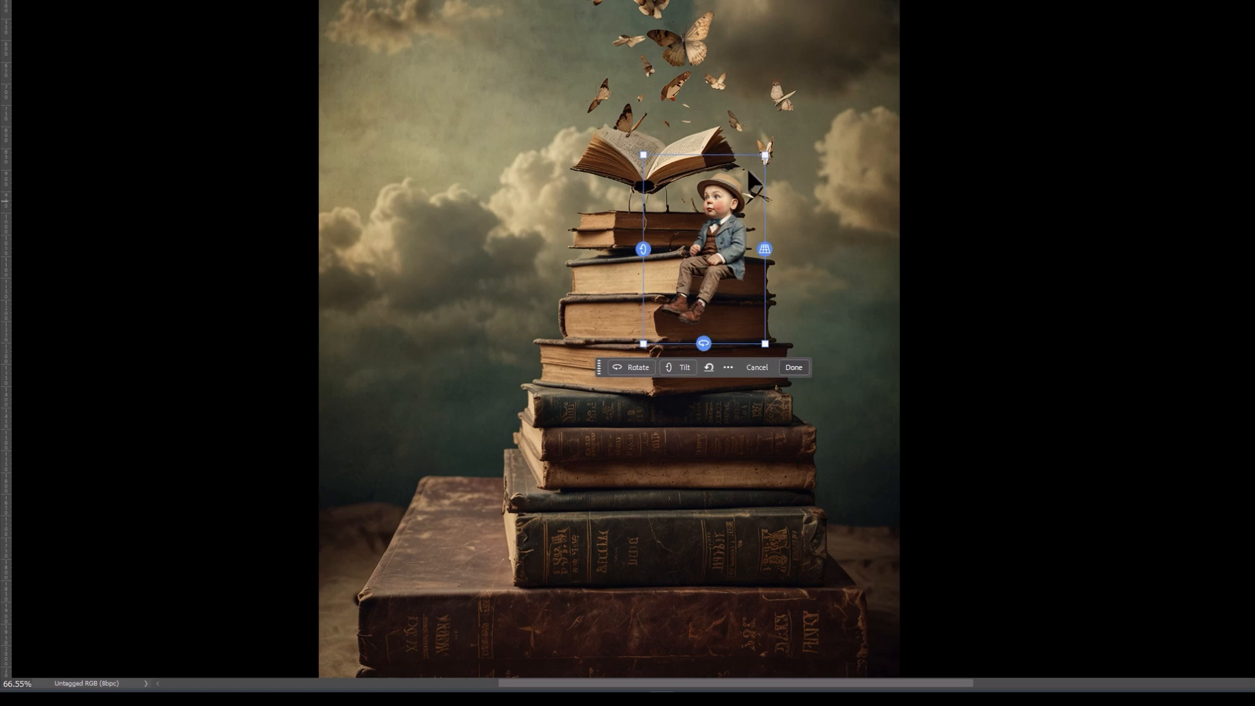
left_click_drag(683, 180, 609, 115)
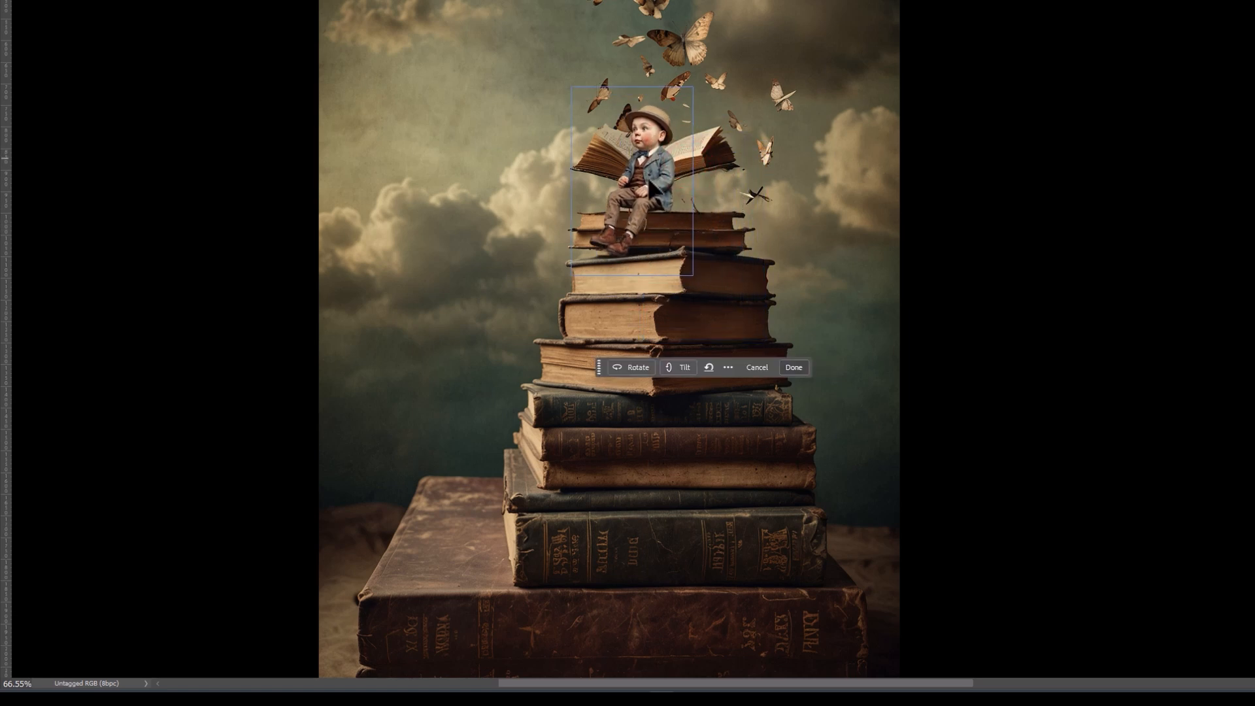
left_click_drag(650, 181, 649, 182)
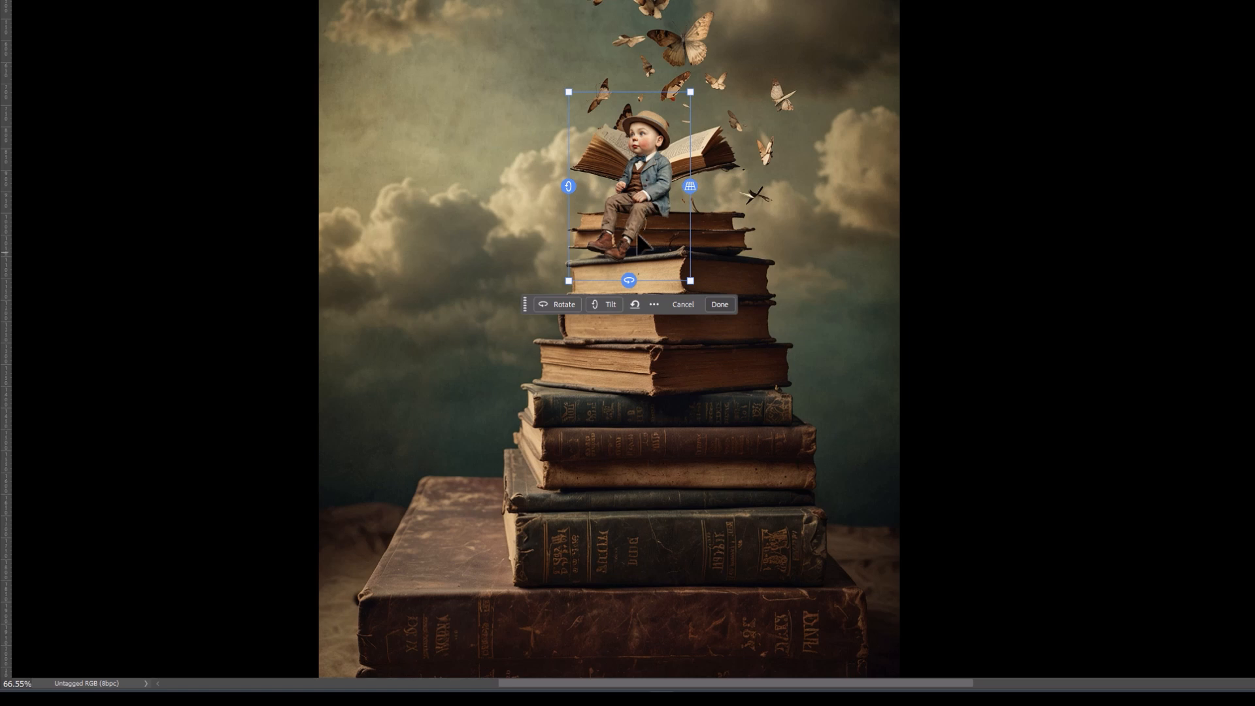
Tilt the child slightly to suit the top books' perspective and nudge the figure down onto its seat.
left_click(605, 304)
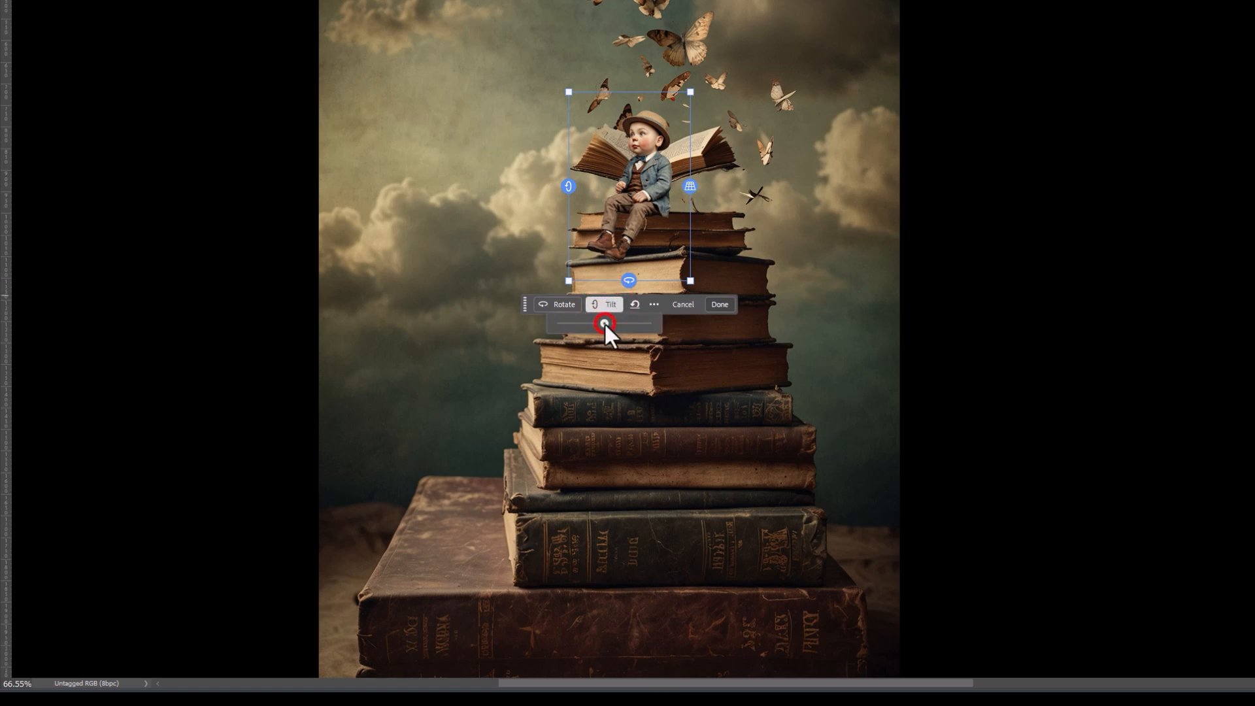
left_click_drag(604, 323, 606, 320)
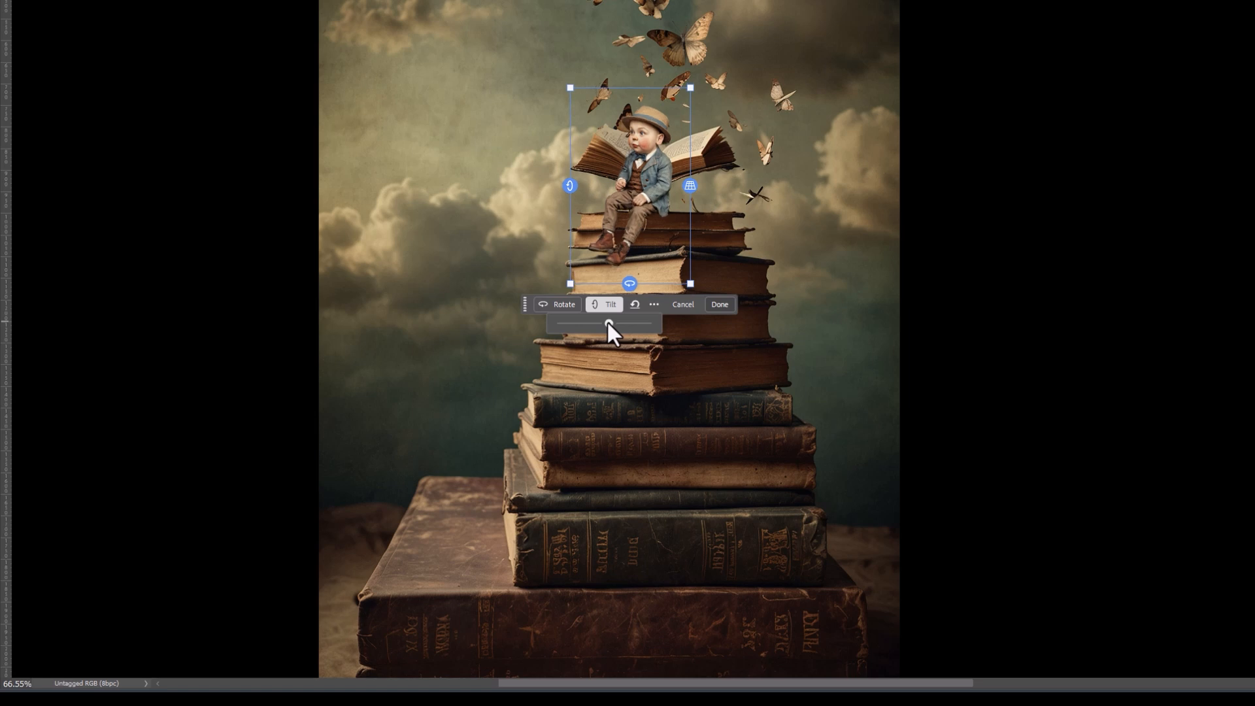
left_click(609, 301)
left_click_drag(647, 159, 645, 166)
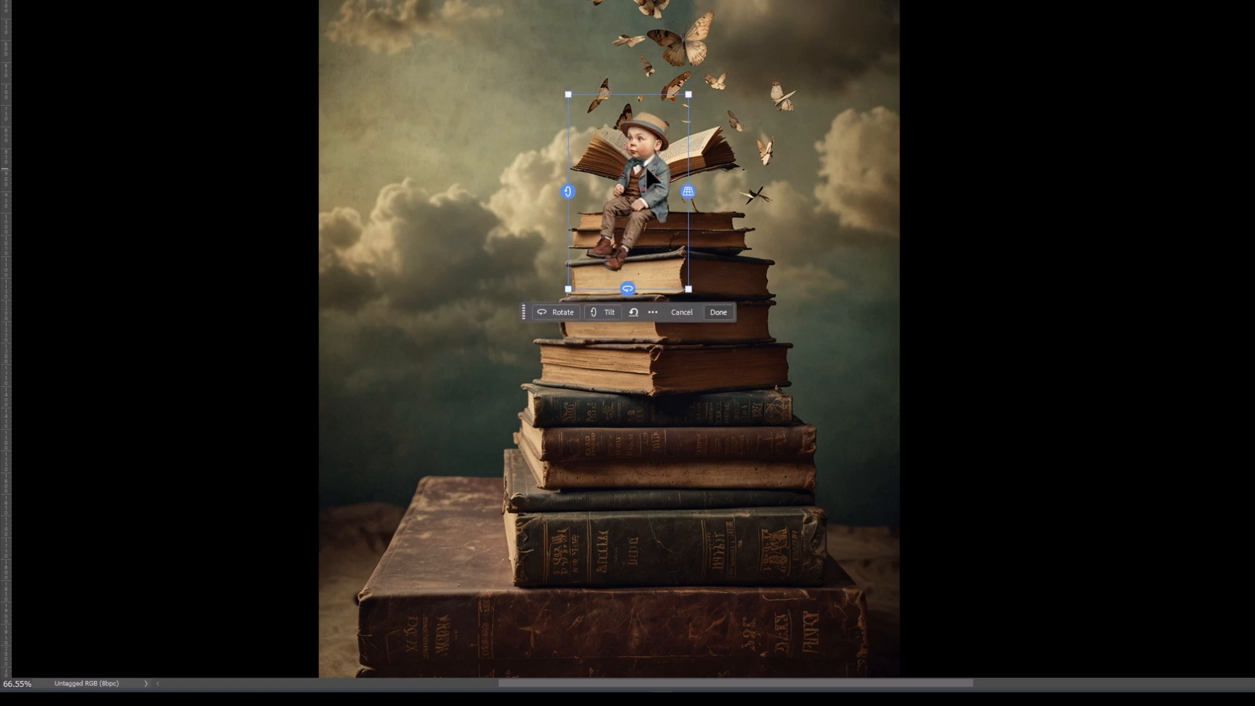
Rotate the child to face the right side of the image and nudge the figure on the top books.
left_click(565, 309)
left_click_drag(555, 332, 576, 328)
scroll(576, 326, "up", 4)
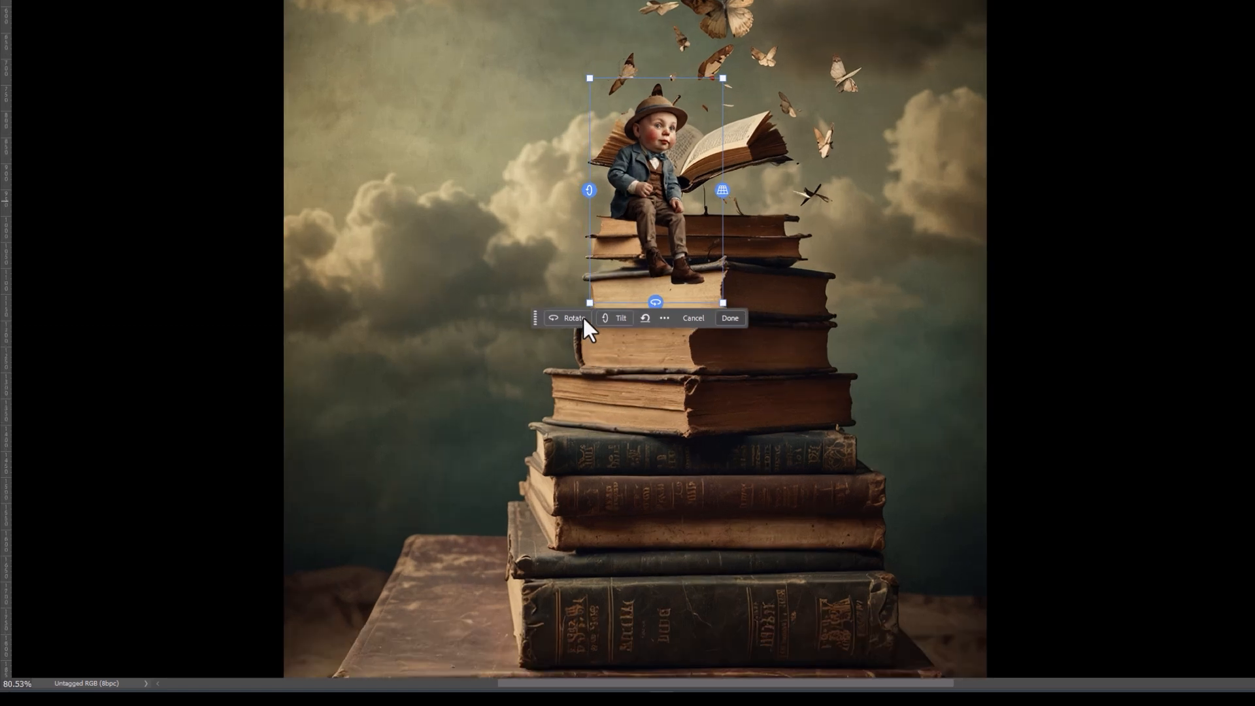
left_click_drag(709, 147, 697, 141)
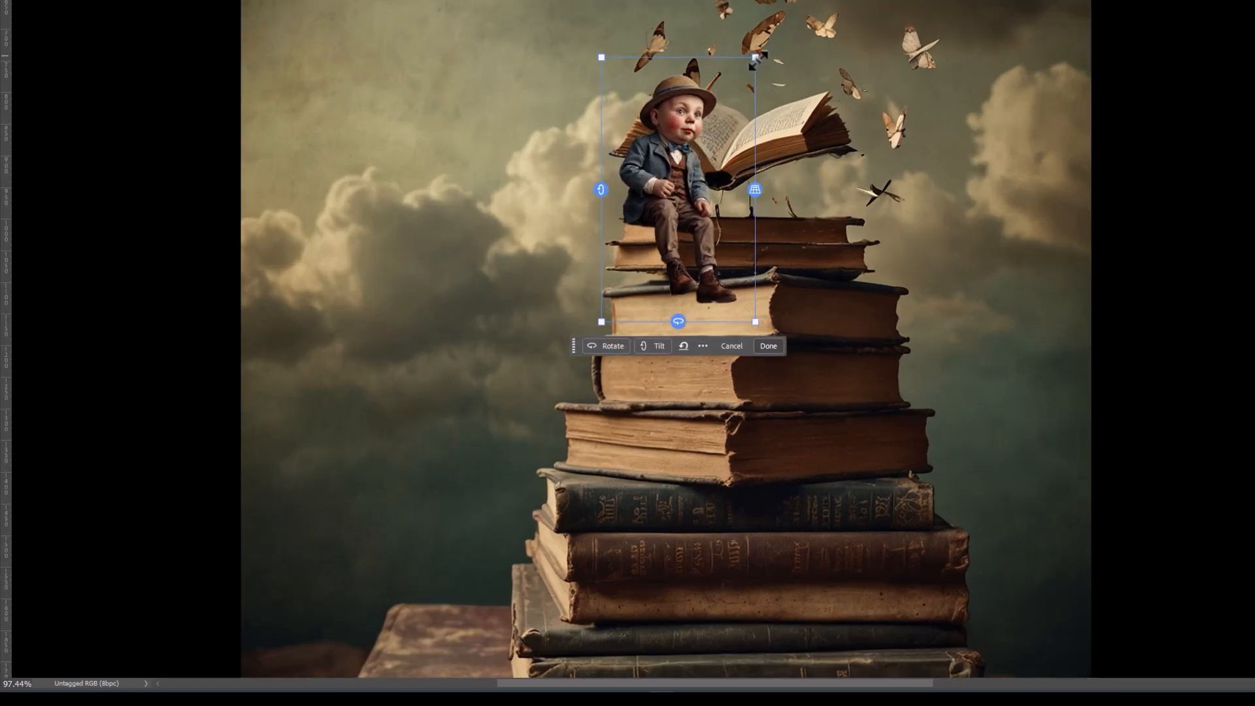
Shrink the child a little and nudge the figure up so it sits on the edge of the top books.
left_click_drag(756, 58, 739, 86)
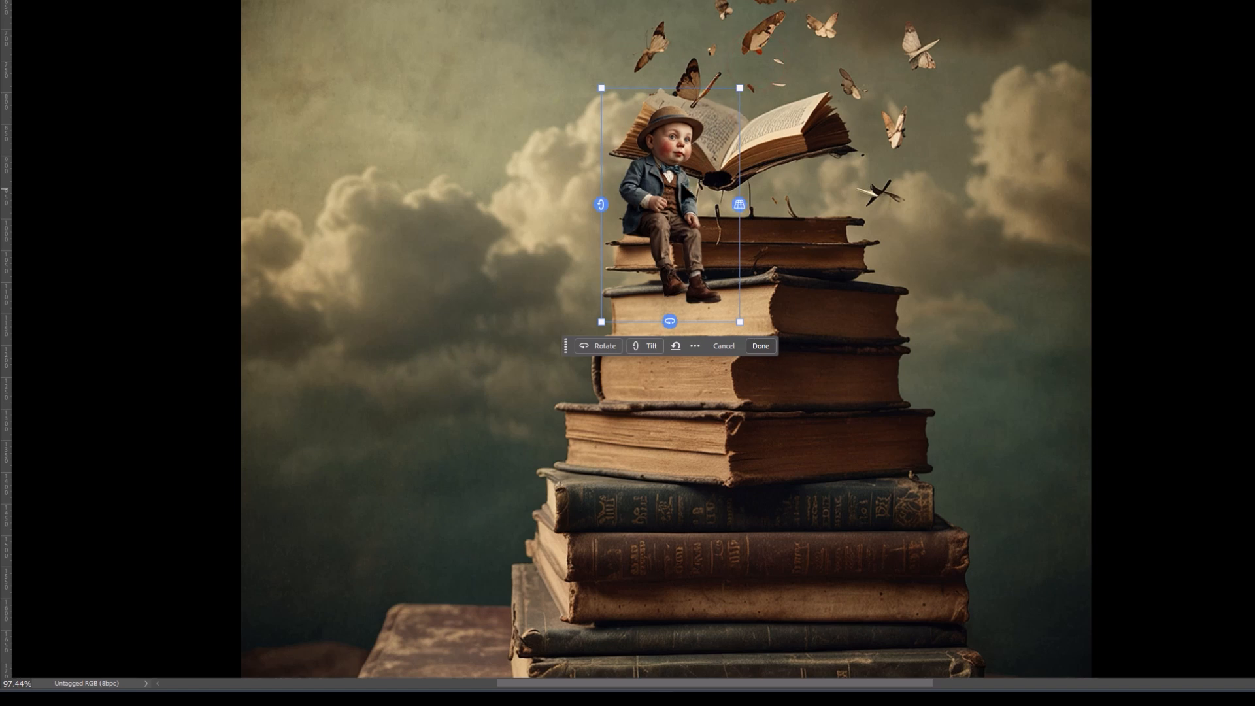
left_click_drag(667, 205, 676, 191)
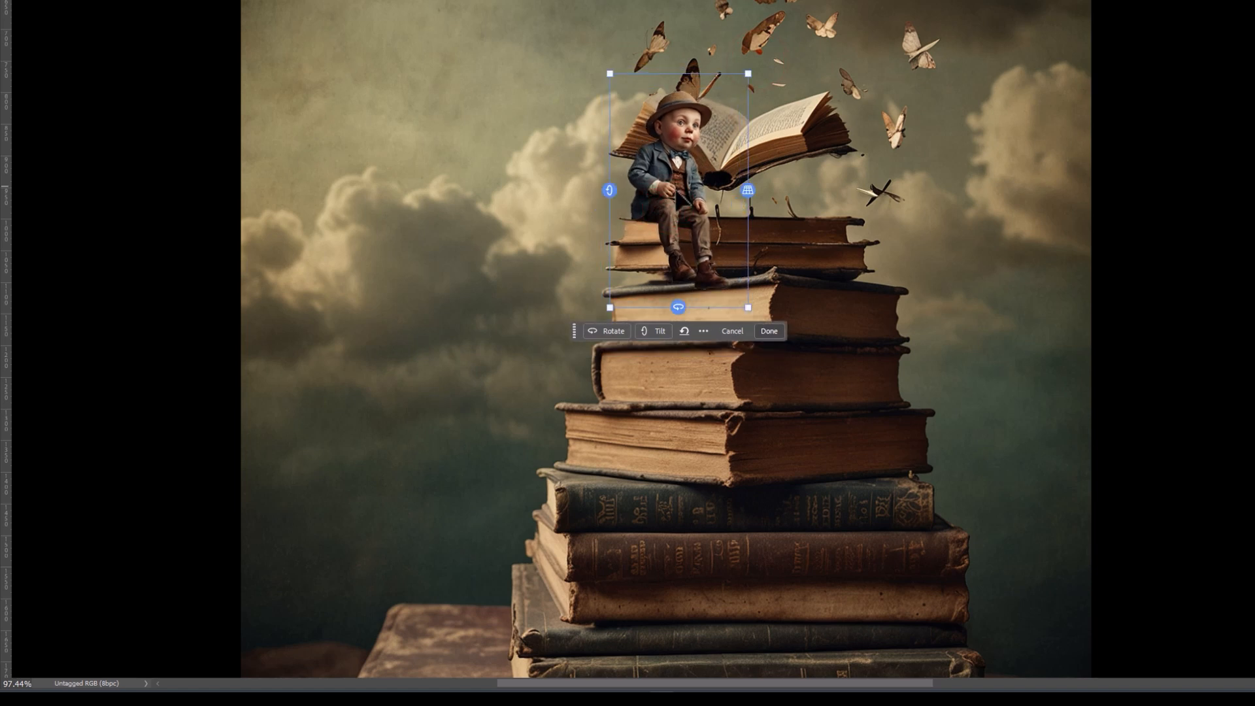
scroll(675, 189, "down", 2)
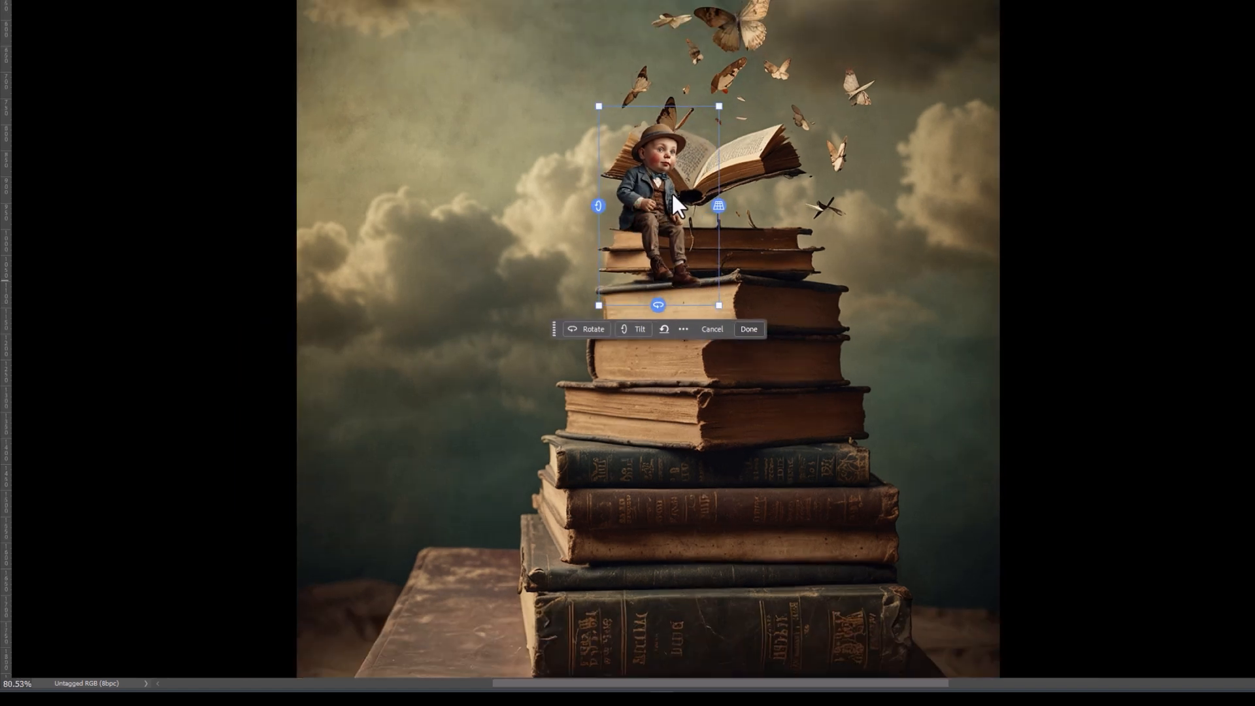
Move the child down to the left edge of the lowest tan-paged book, enlarge it slightly and finish the rotation.
left_click_drag(672, 191, 596, 360)
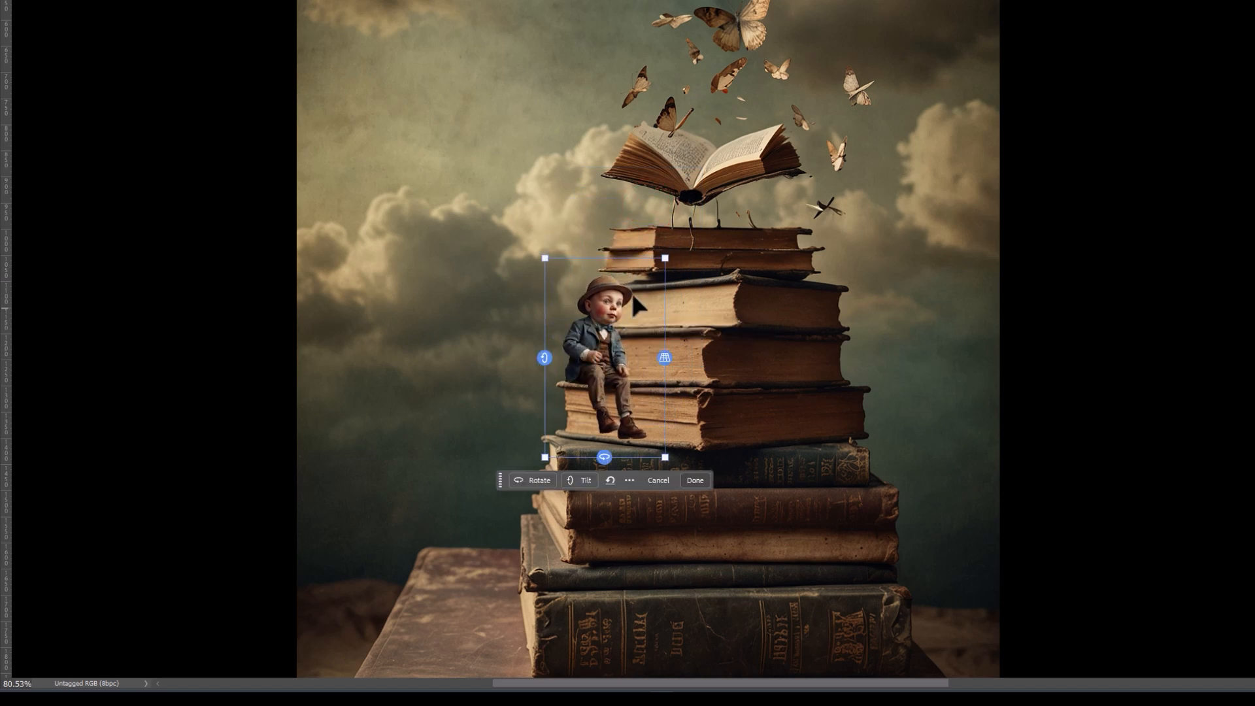
left_click_drag(664, 256, 675, 237)
left_click_drag(625, 297, 619, 306)
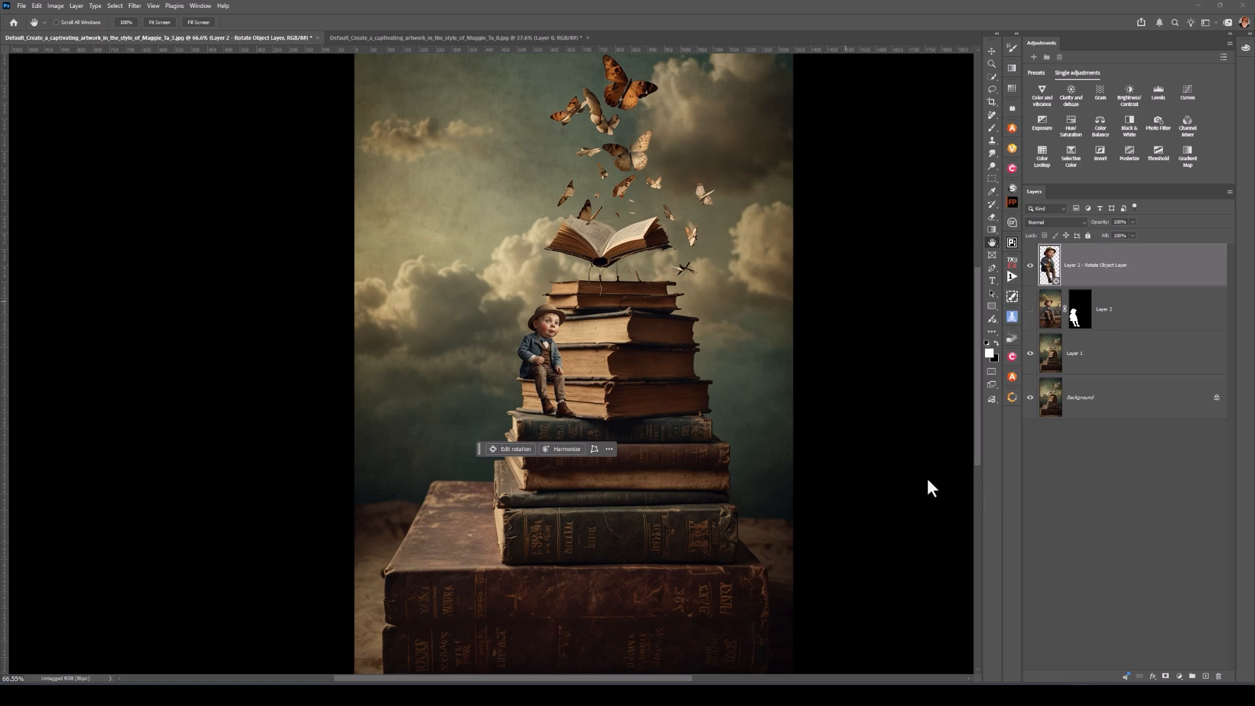
Harmonize the rotated child layer with the layers below, compare the generated variations and choose the third one.
scroll(546, 423, "up", 3)
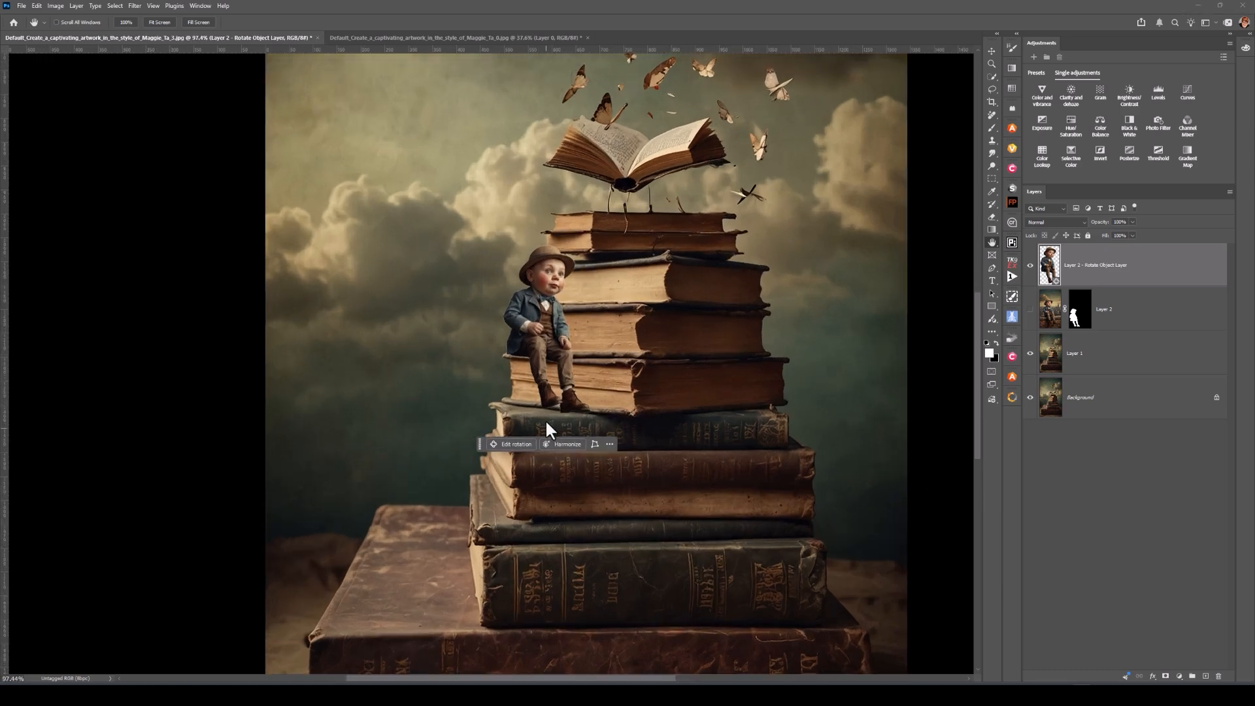
scroll(547, 426, "up", 2)
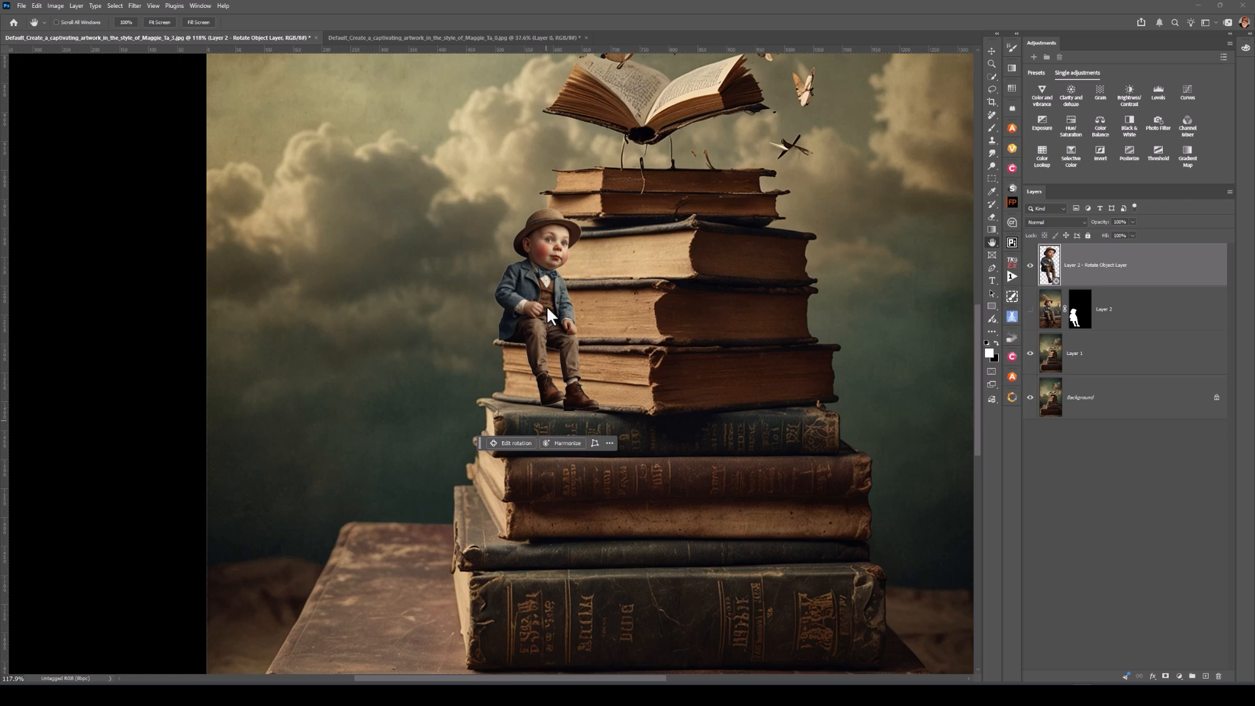
scroll(547, 305, "down", 4)
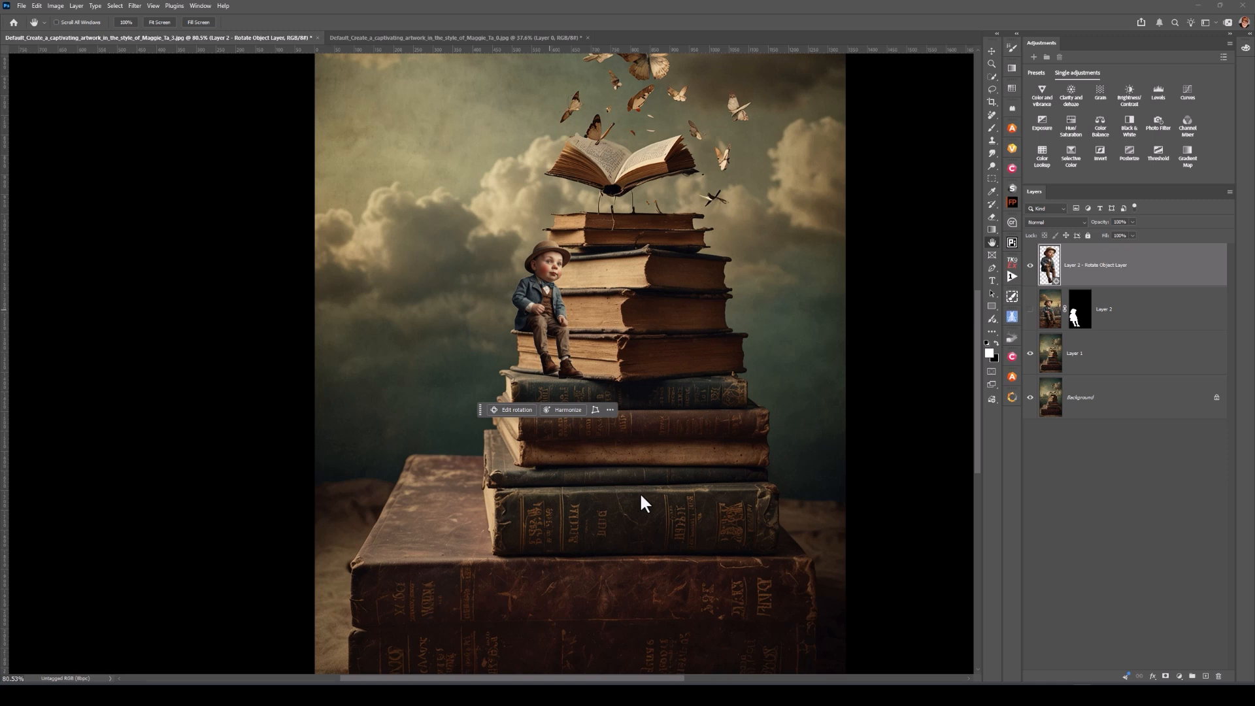
scroll(639, 491, "down", 1)
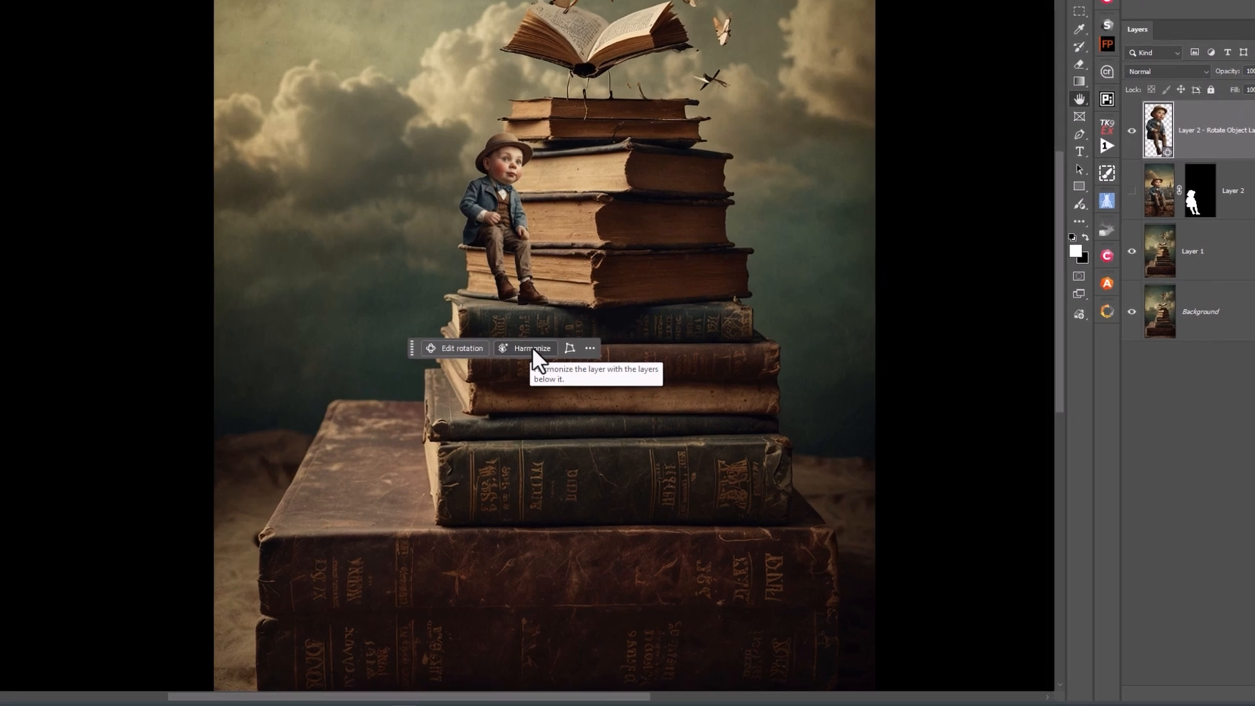
left_click(532, 347)
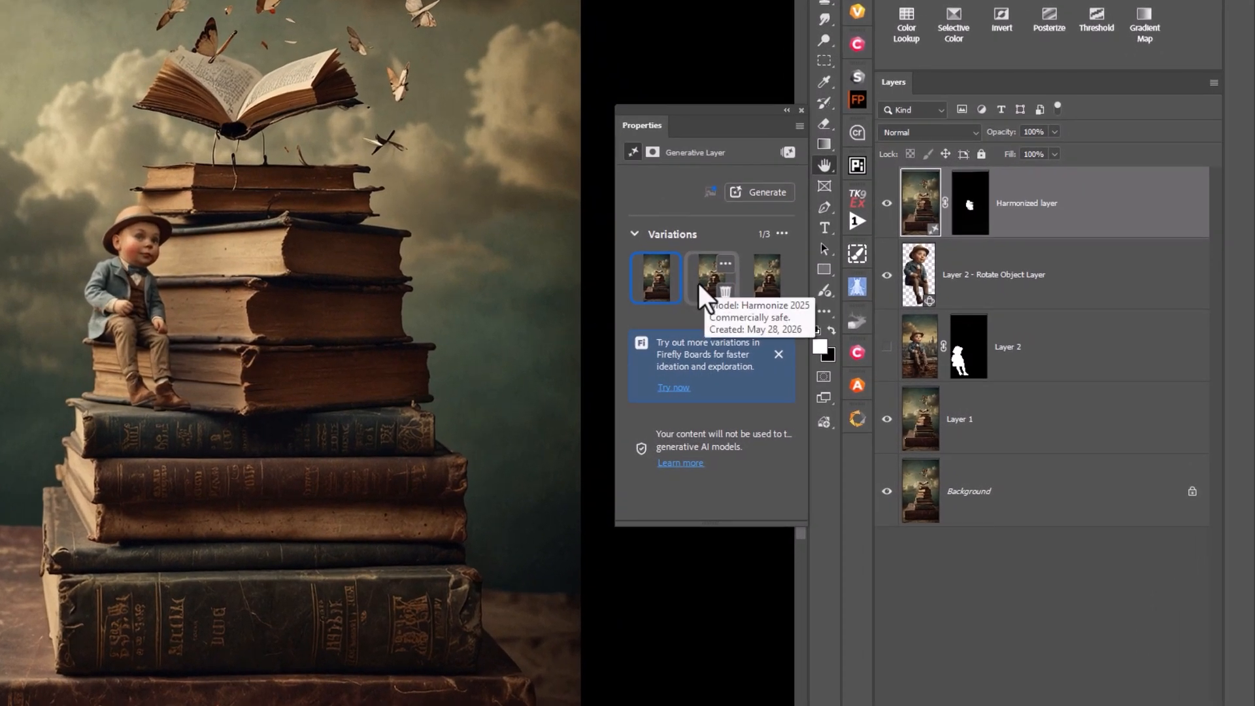
left_click(704, 282)
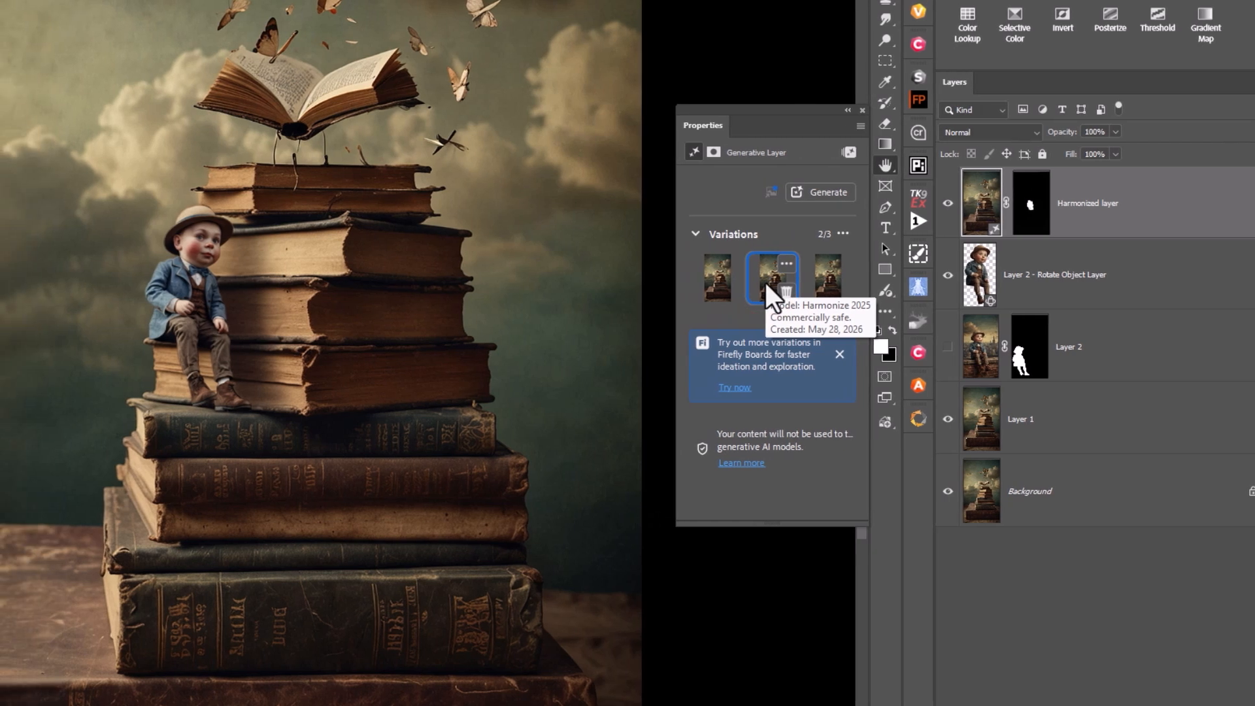
left_click(821, 277)
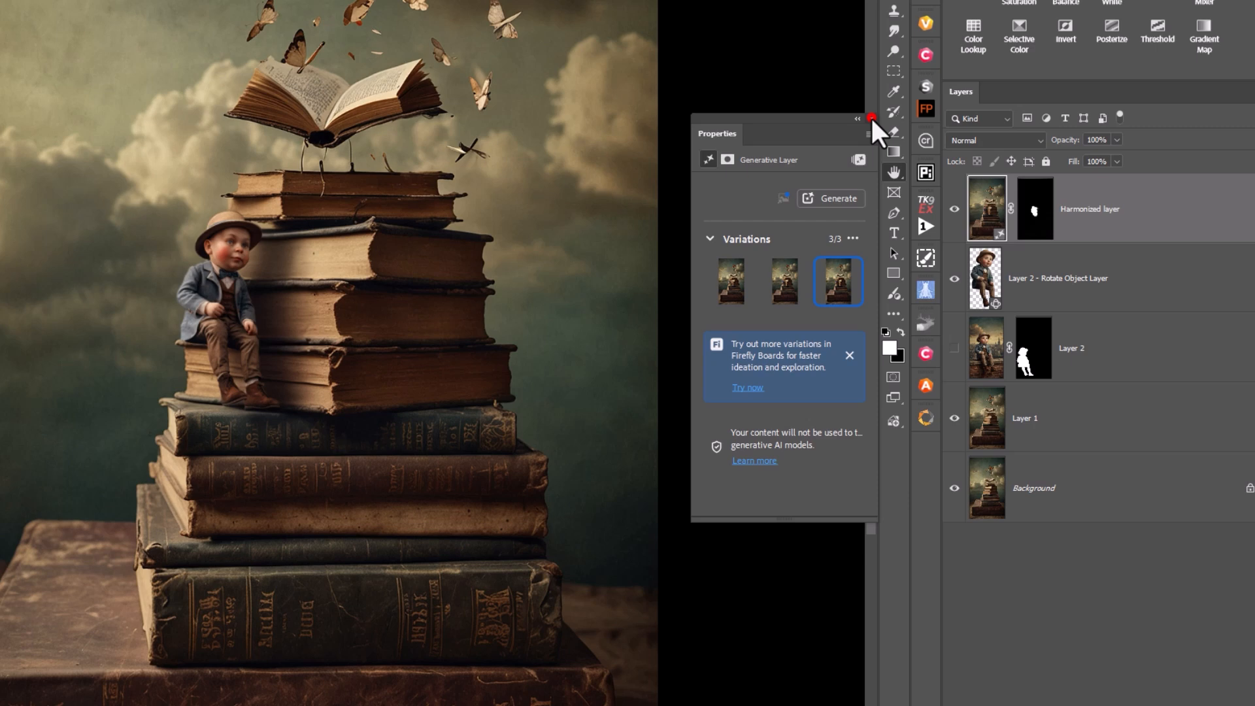
left_click(863, 110)
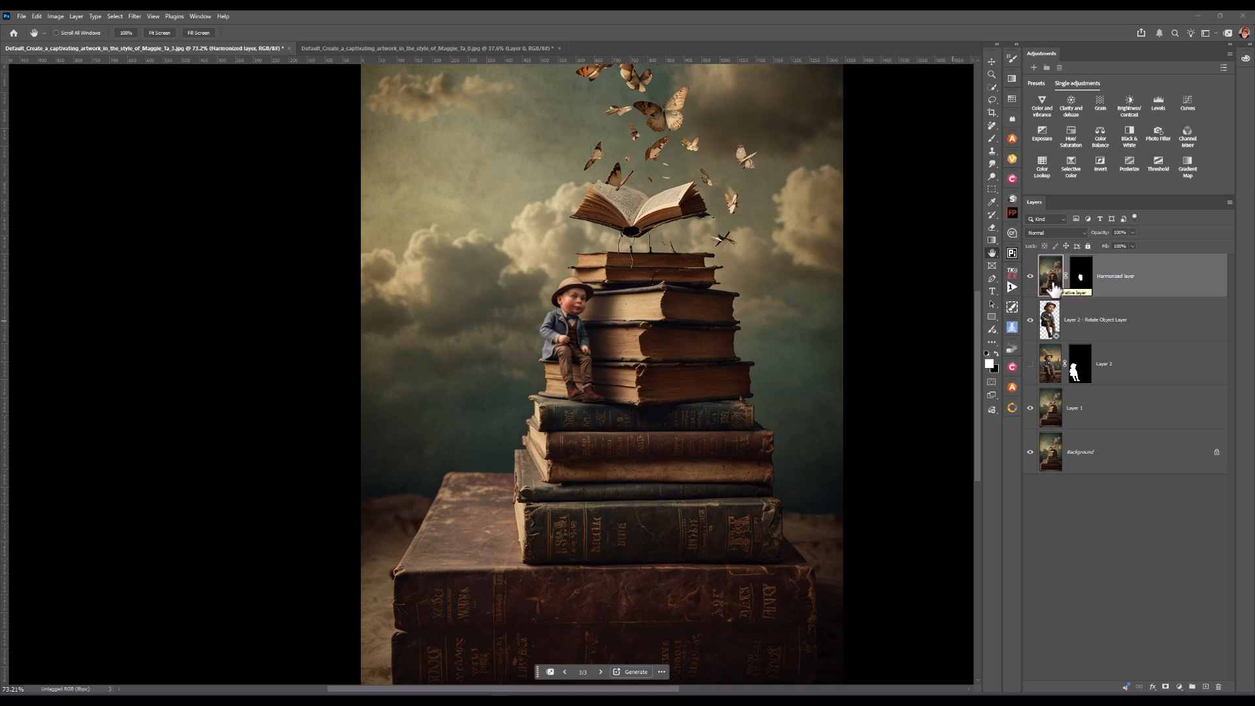
Add a Levels adjustment layer above the Harmonized layer and clip it to that layer.
left_click(1053, 287)
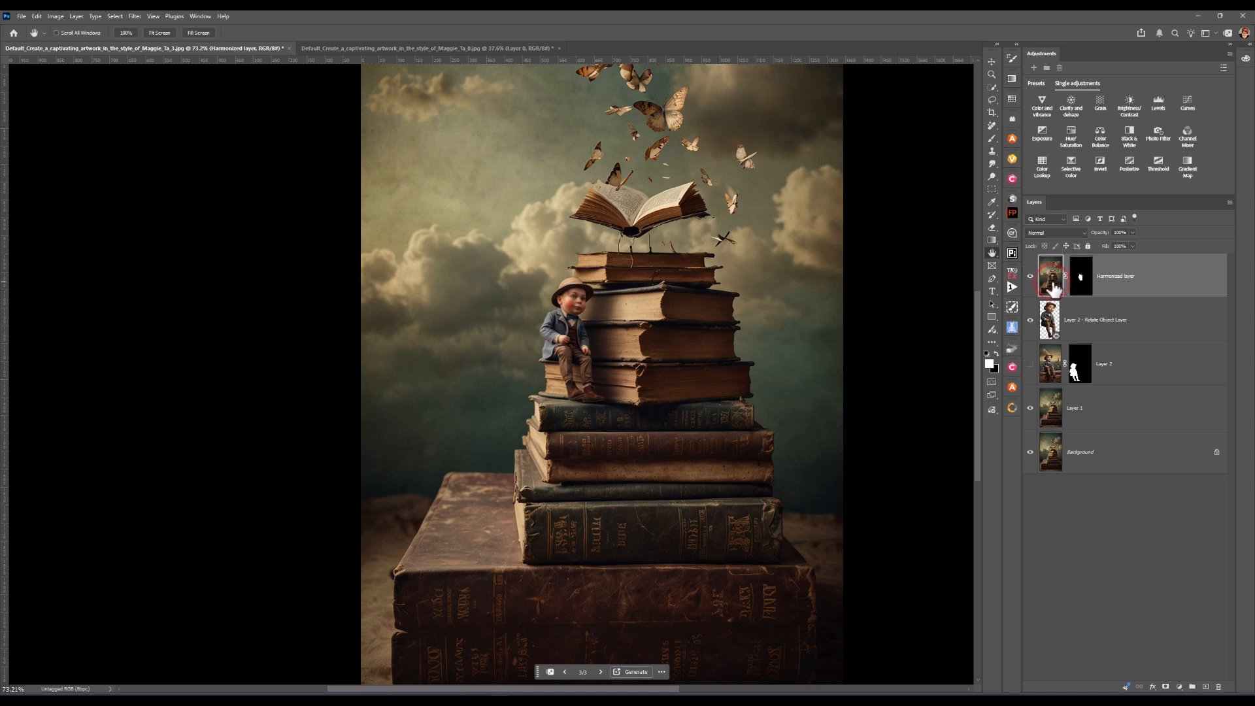
left_click(1158, 104)
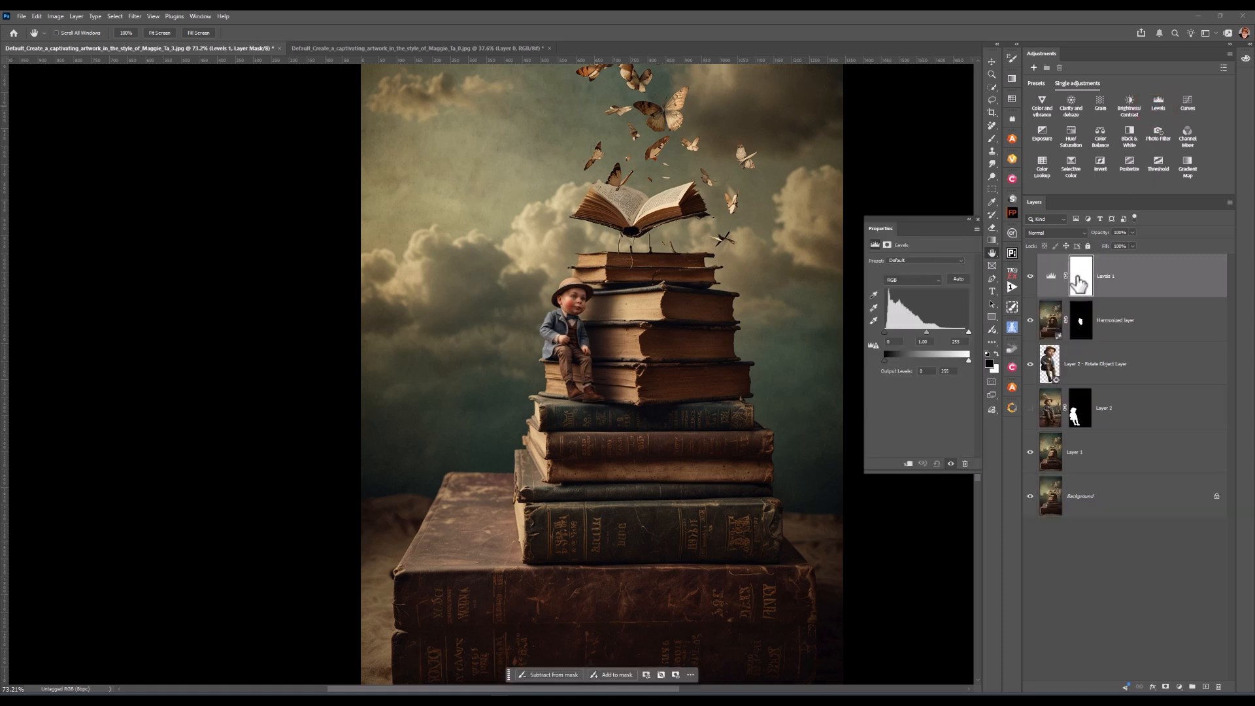
left_click(908, 464)
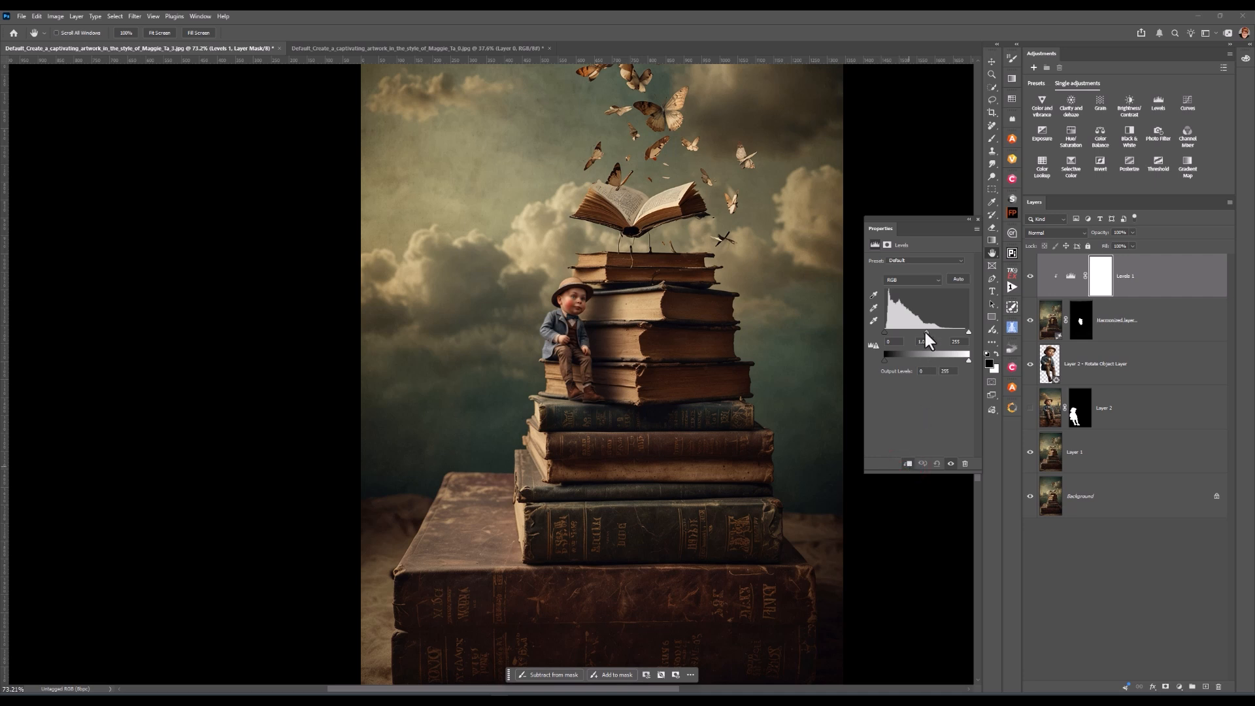
Try brightening the child with the Levels midtones, then reset them and try the automatic correction.
left_click_drag(925, 332, 925, 332)
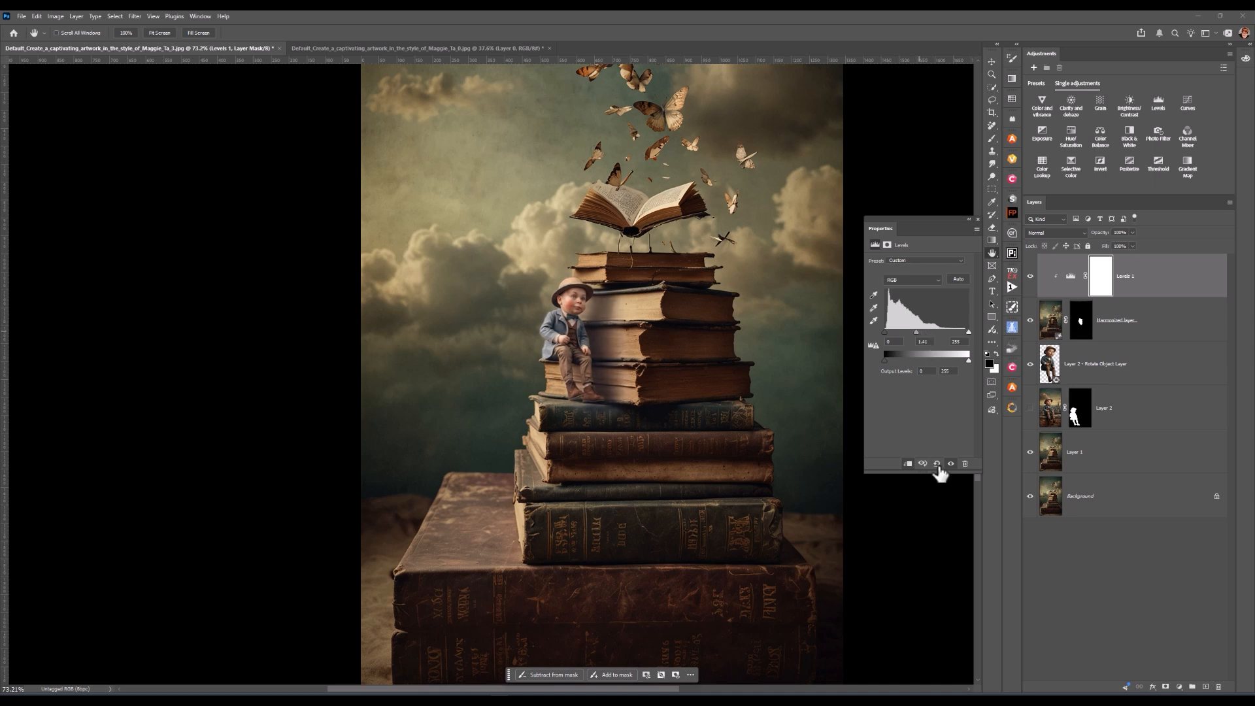
left_click(937, 463)
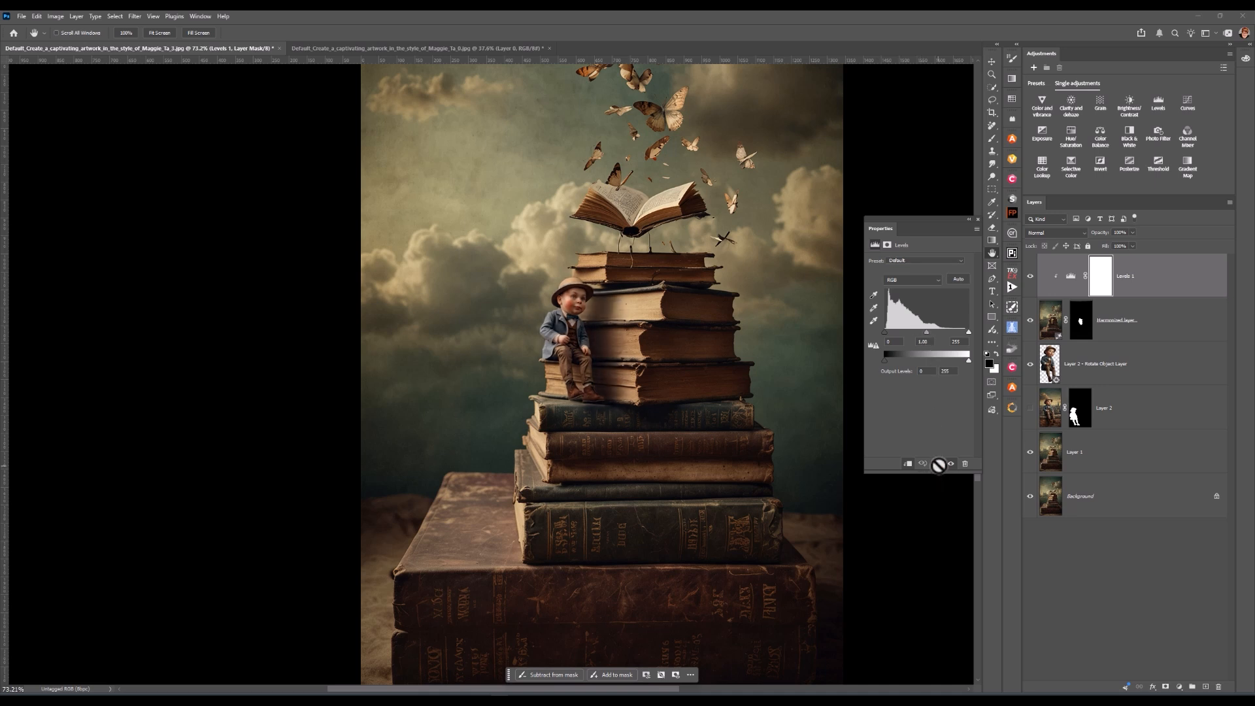
left_click(957, 279)
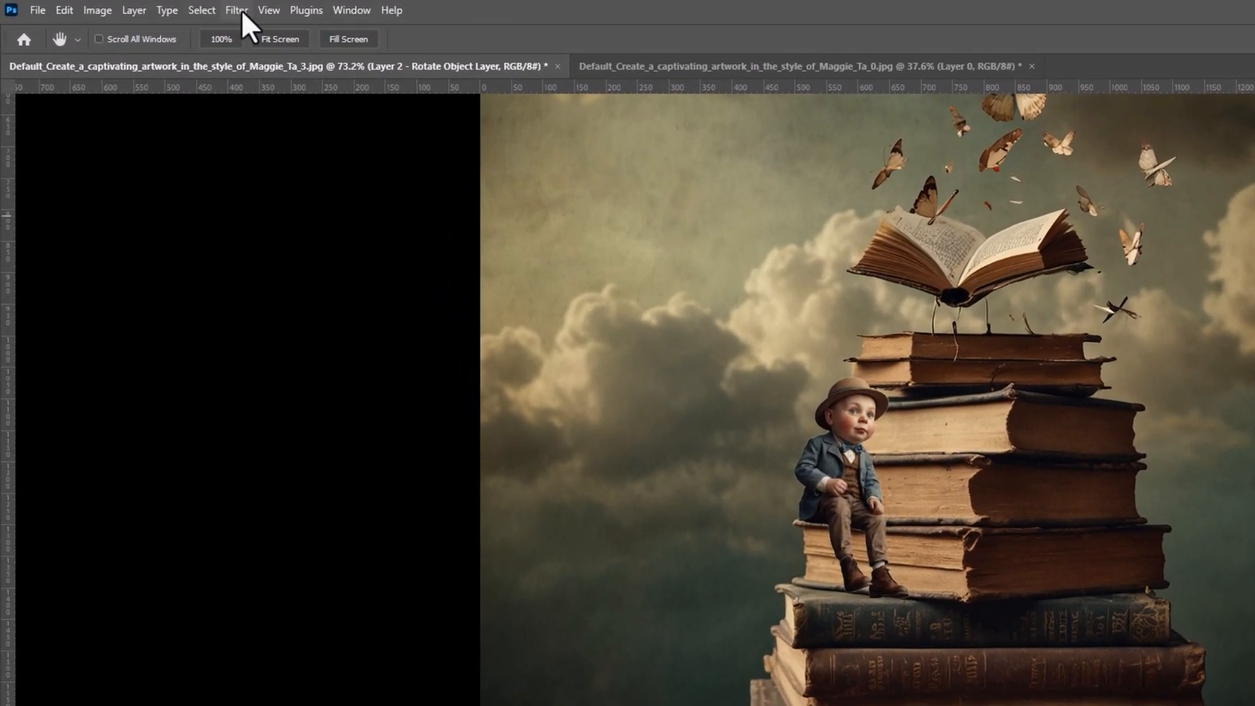
Apply the Harmonization neural filter to the child layer as a smart filter with Layer 2 as reference, and hide its smart filters for comparison.
left_click(135, 5)
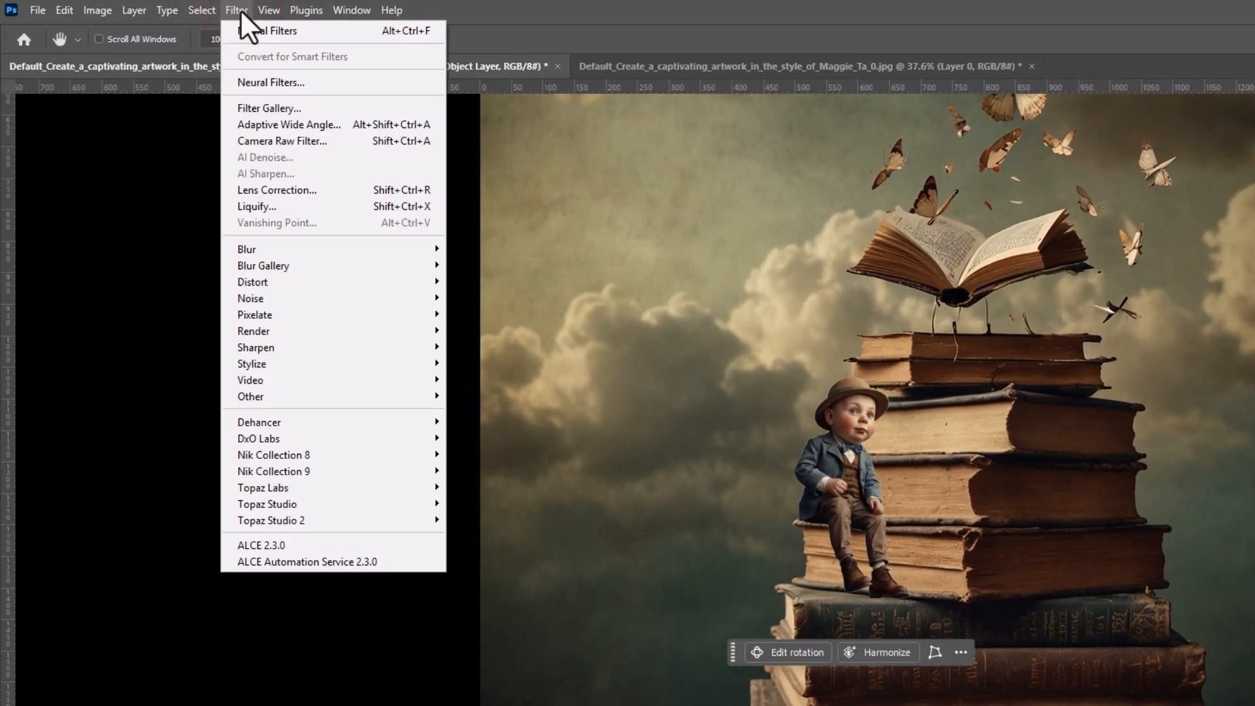
left_click(277, 82)
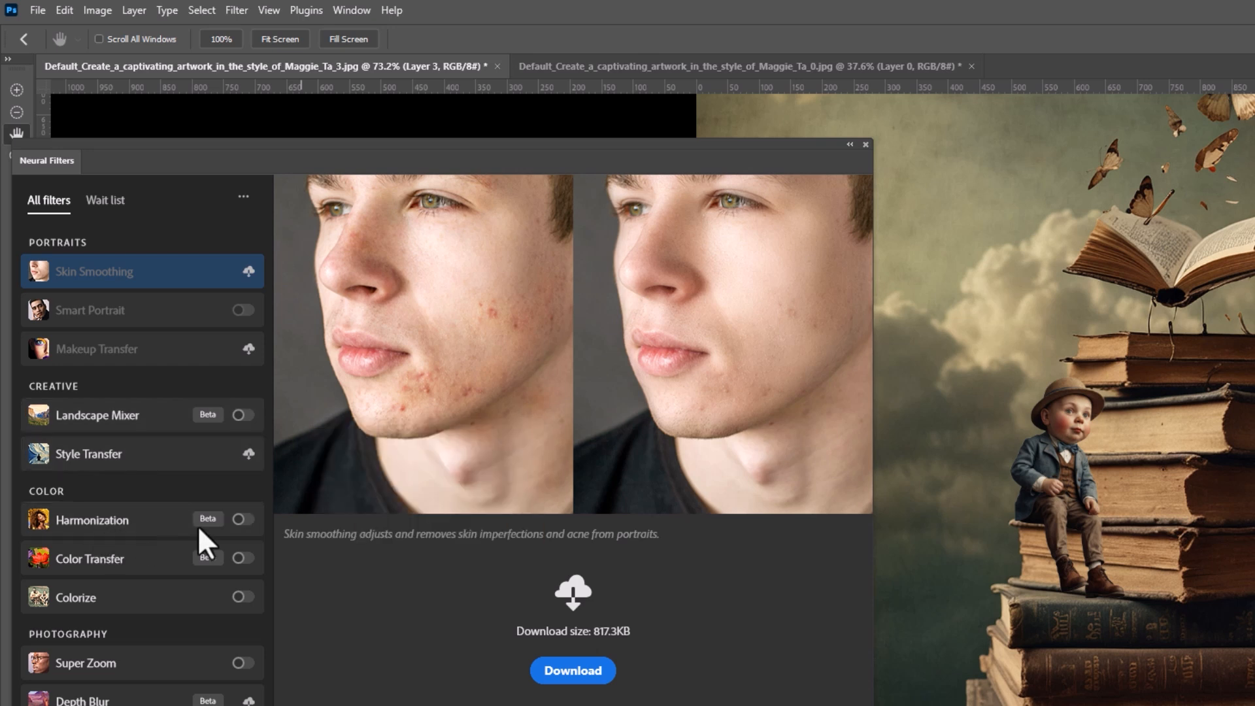
left_click(248, 521)
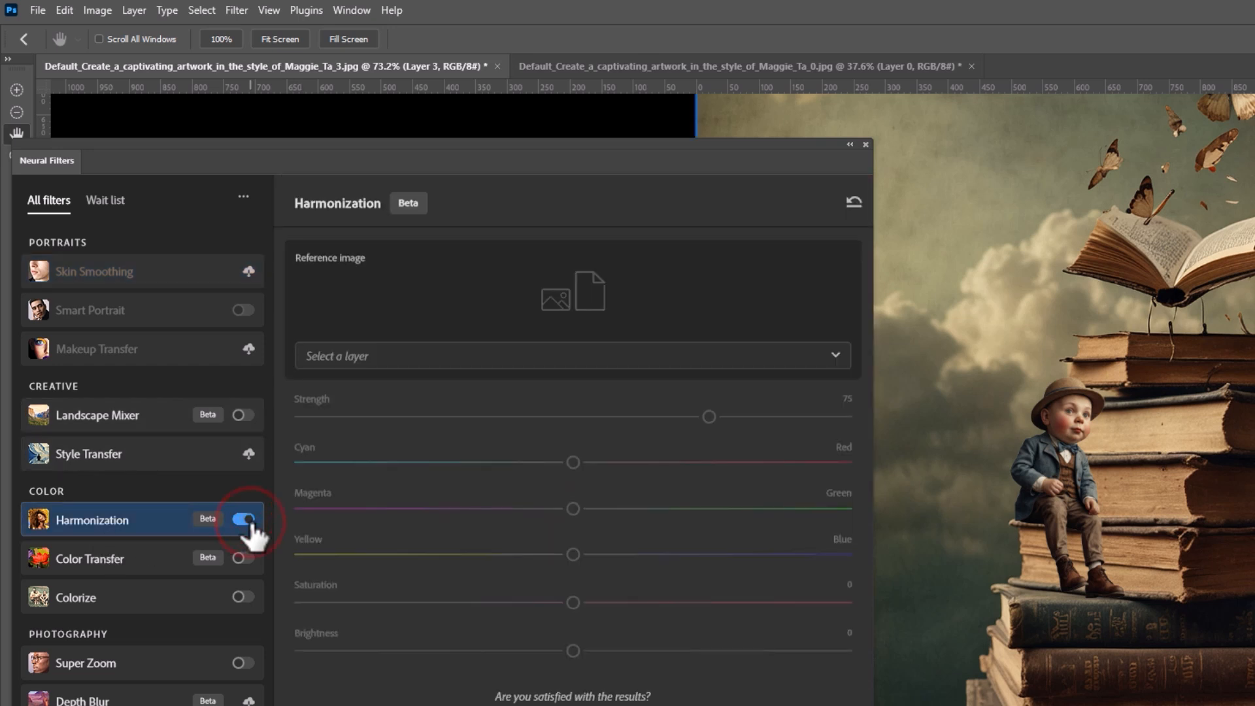
left_click(475, 358)
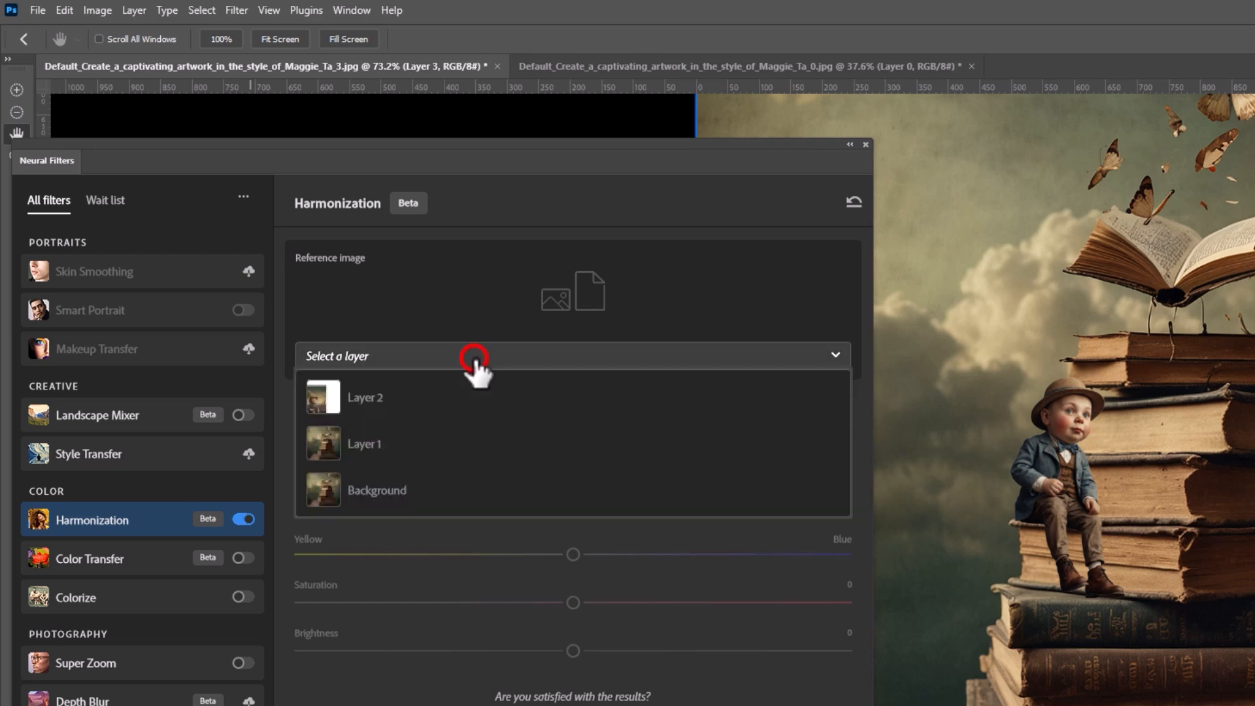
left_click(449, 400)
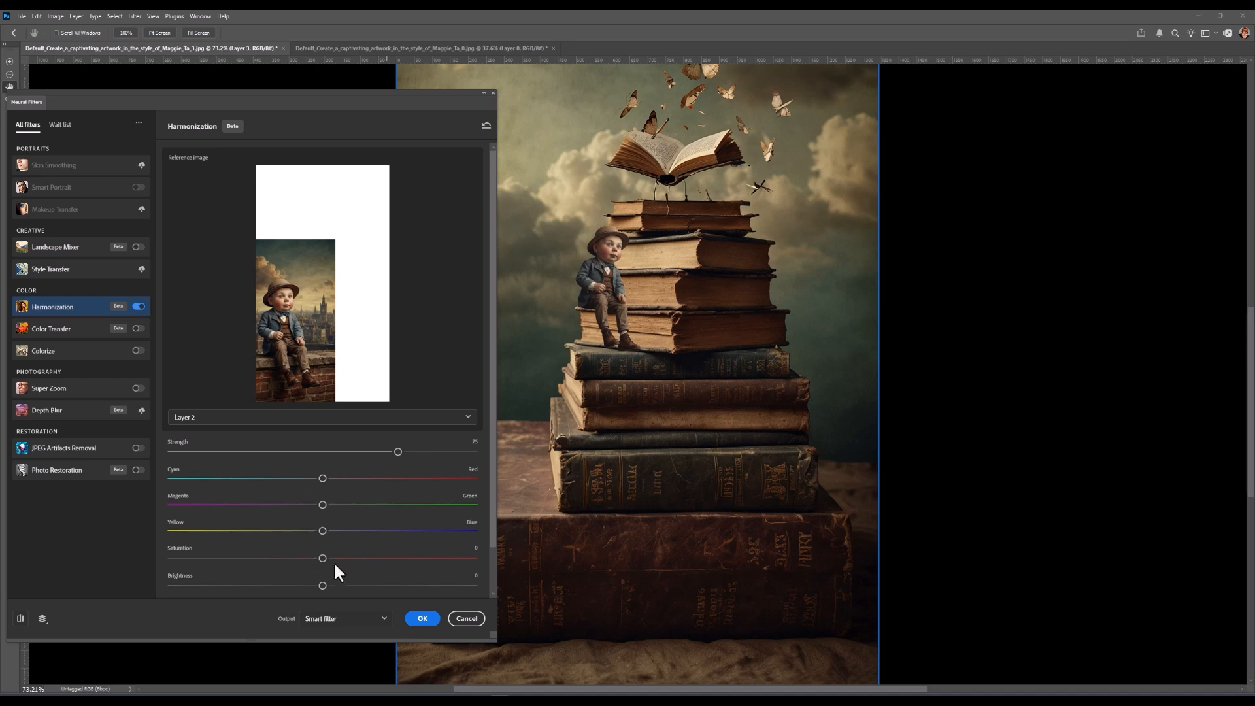
left_click(423, 619)
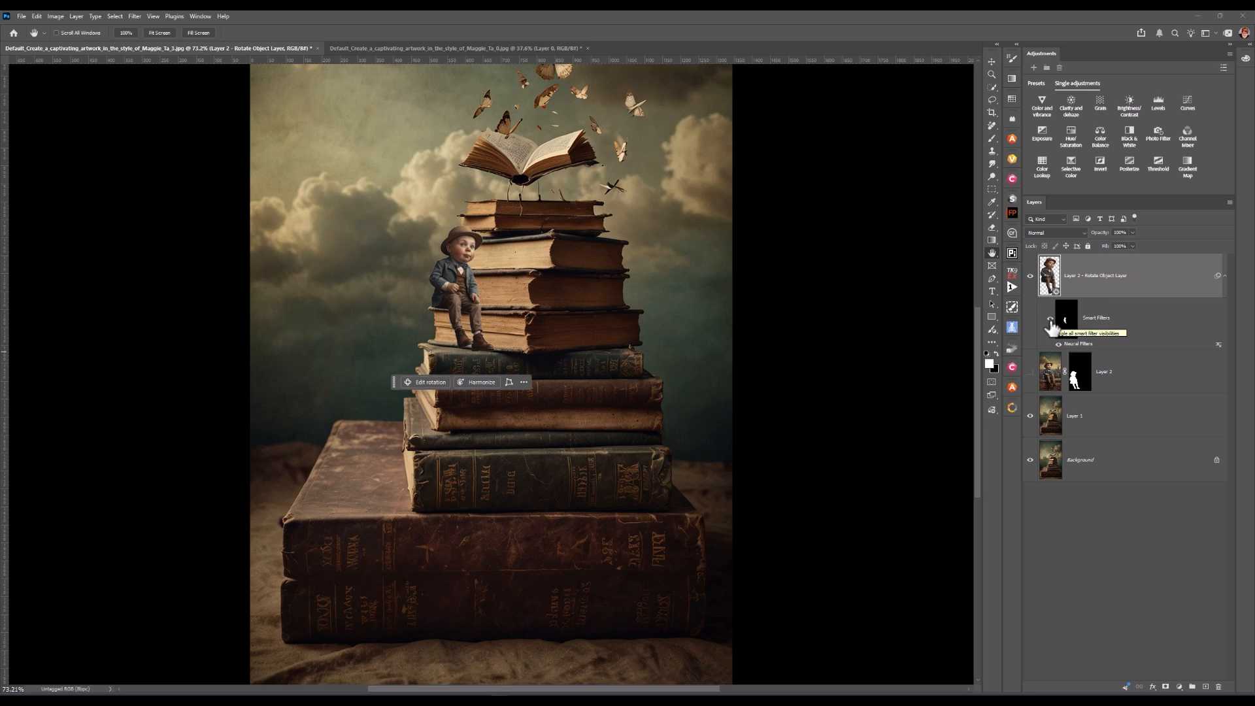
left_click(1050, 321)
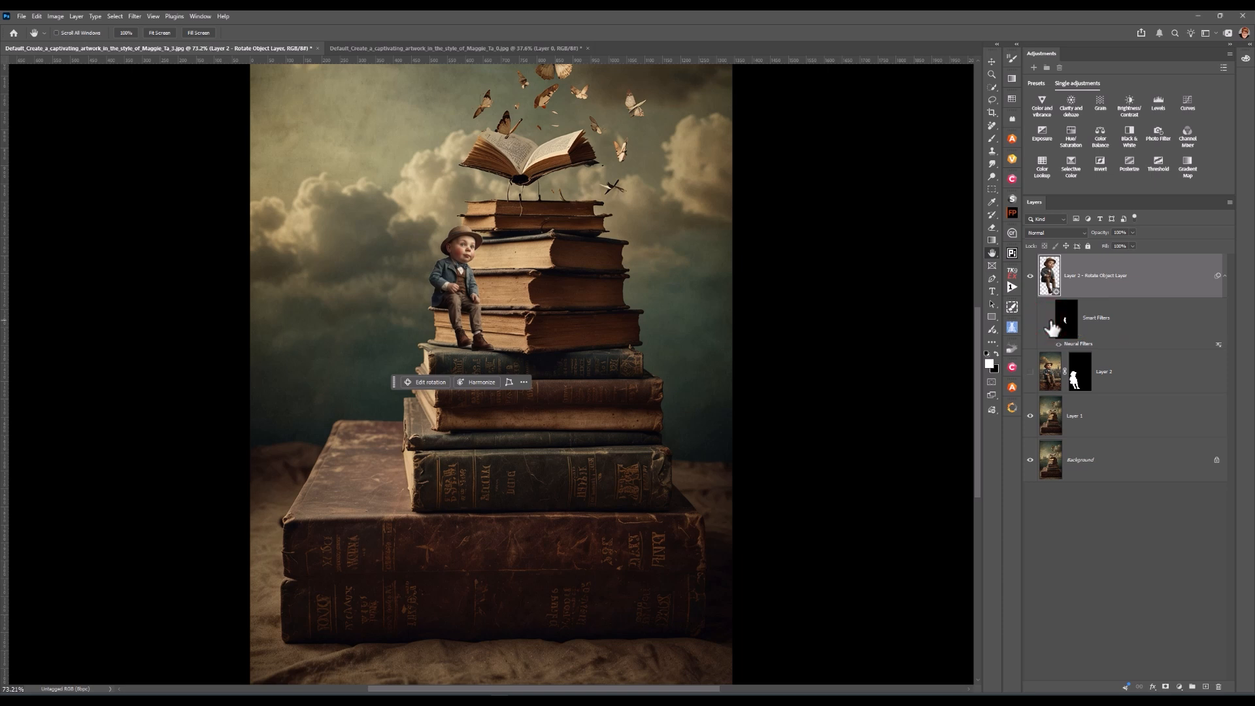